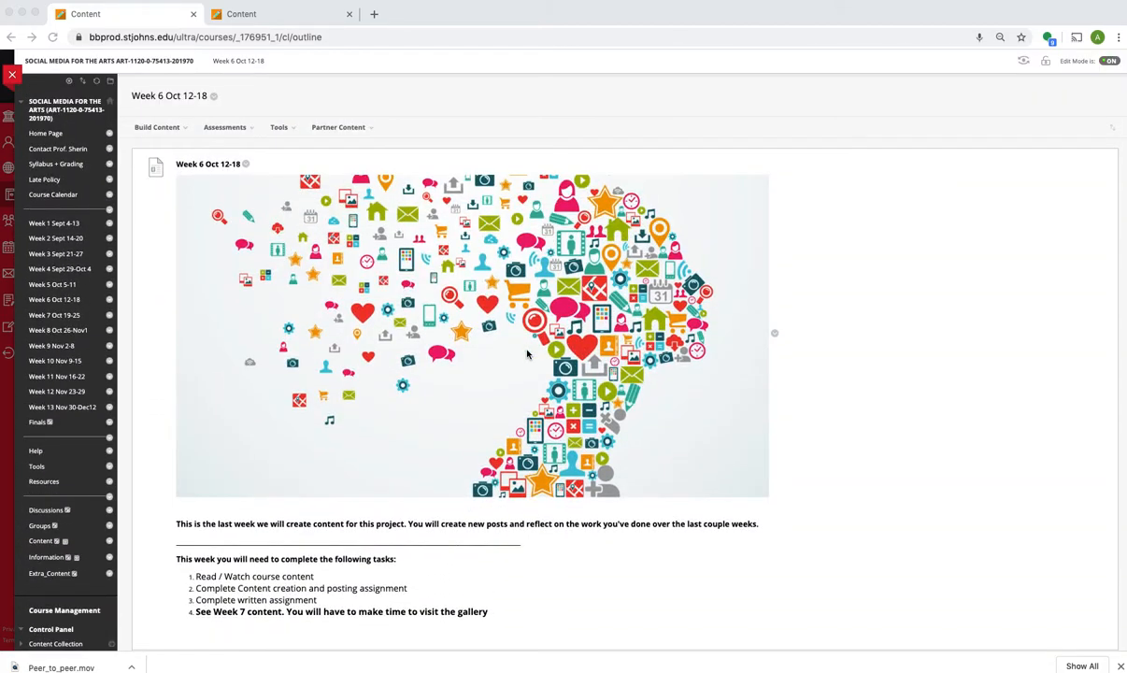
Step: Review the Week 6 content creation assignment in the Social Media for the Arts course as a VoiceThread example
scroll(526, 353, down, 5)
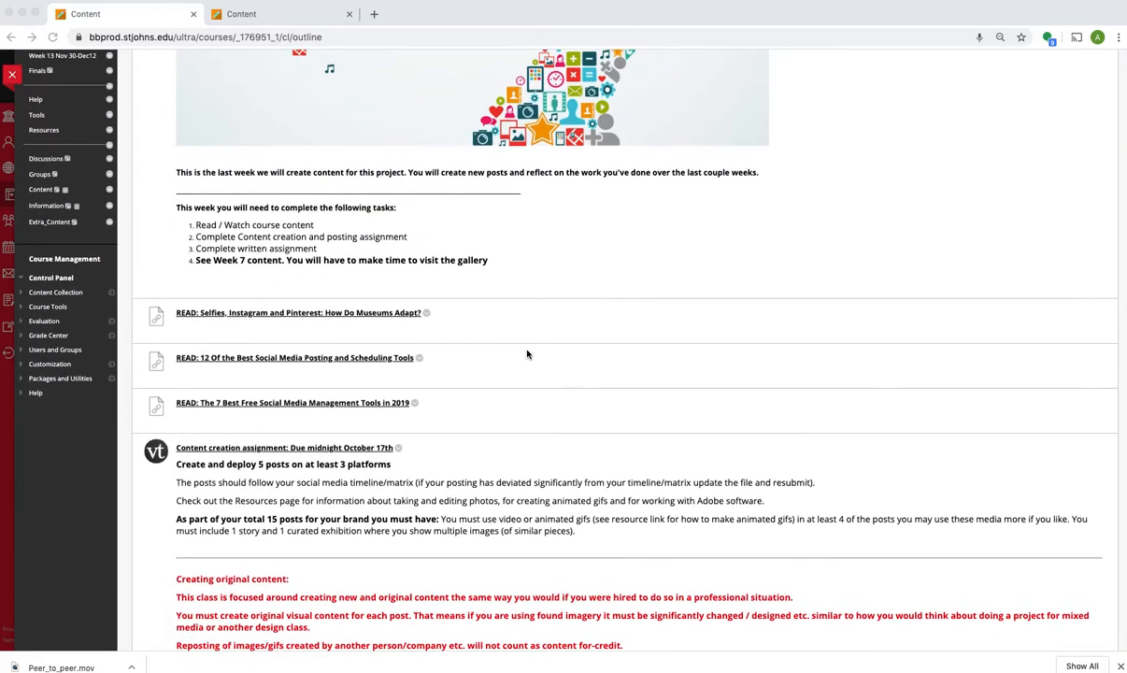
scroll(526, 353, down, 3)
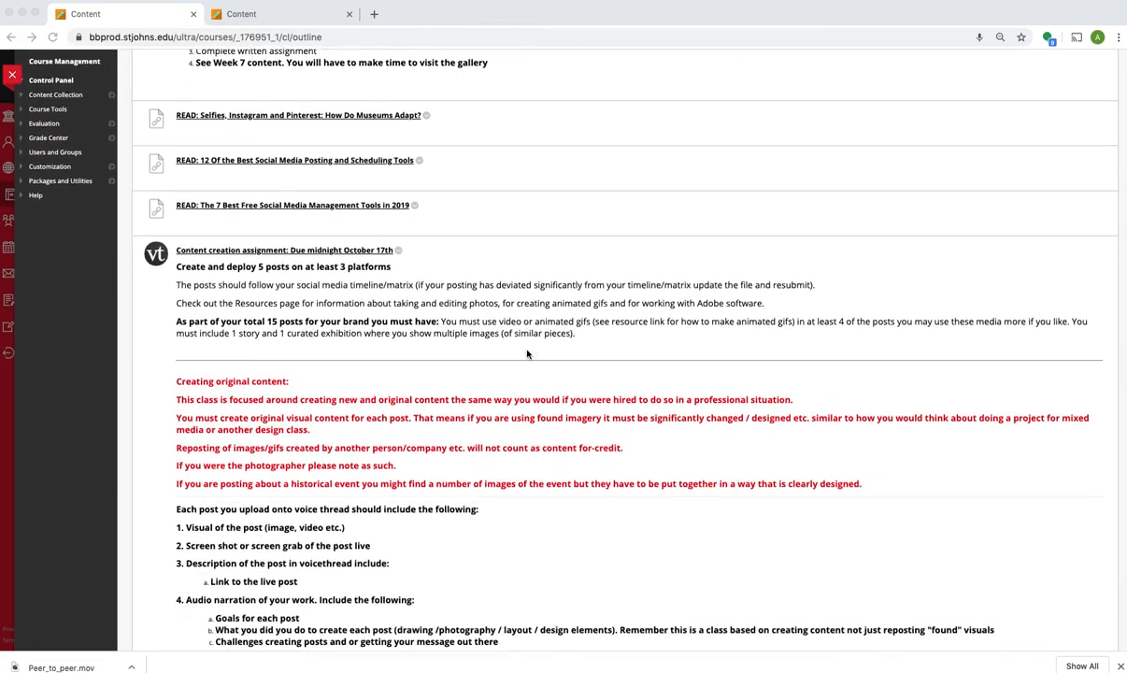
scroll(527, 353, up, 1)
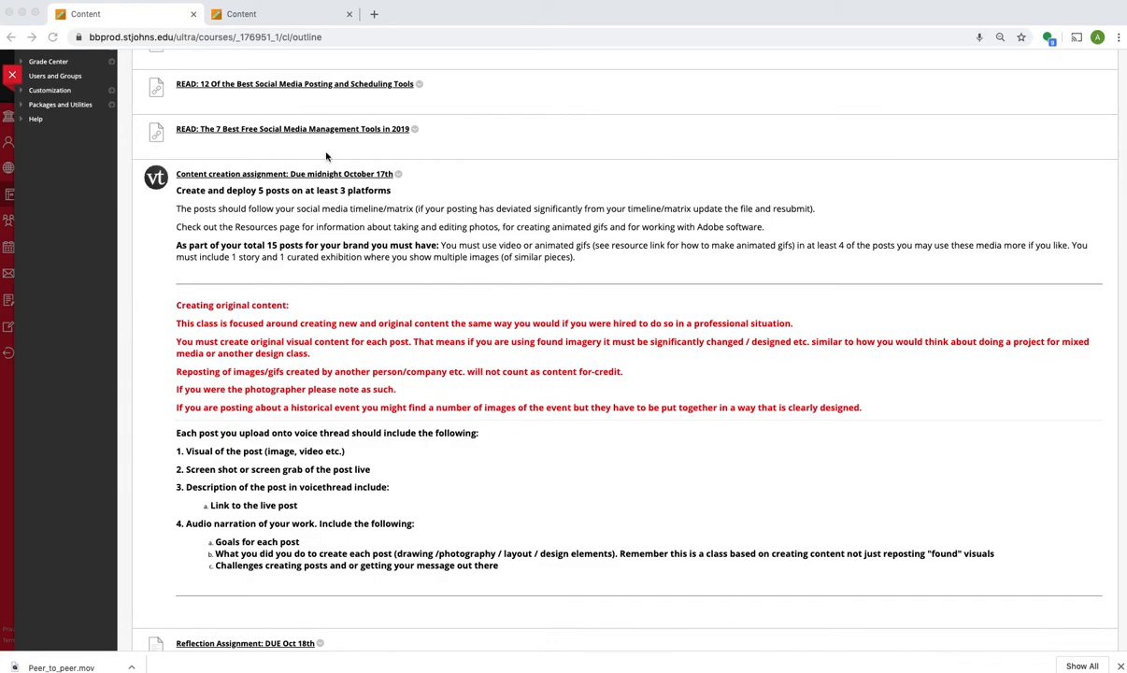
Step: Switch to the Junior Design course and start creating a VoiceThread mashup in the Week 8 content area
click(270, 14)
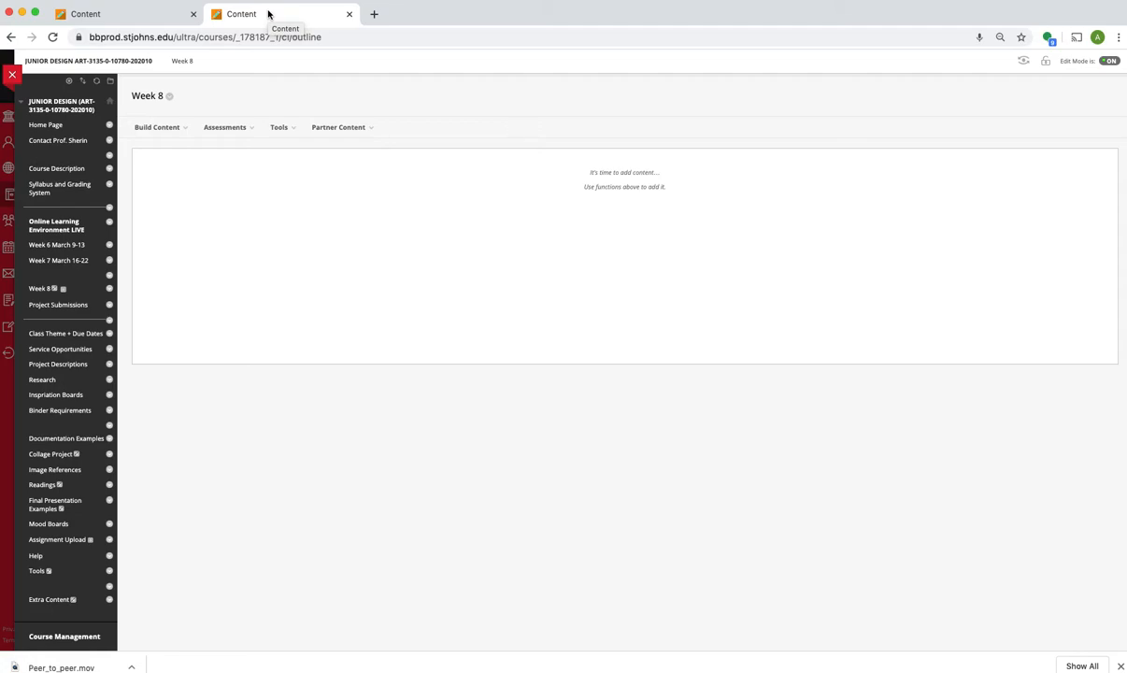
click(177, 127)
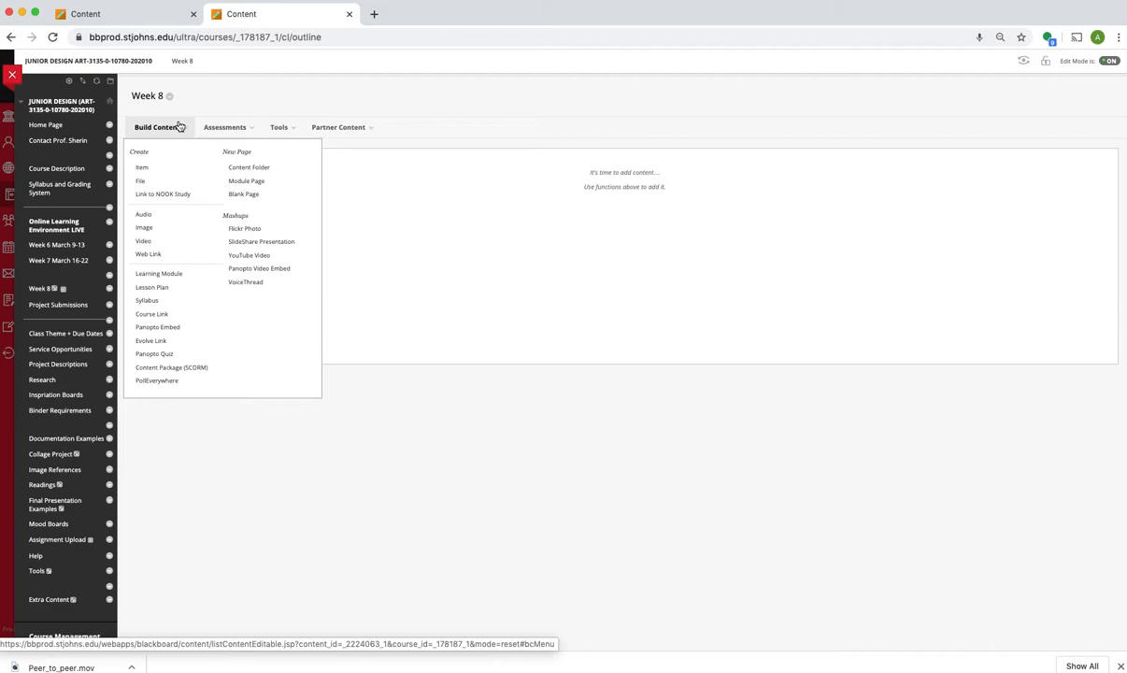
click(155, 131)
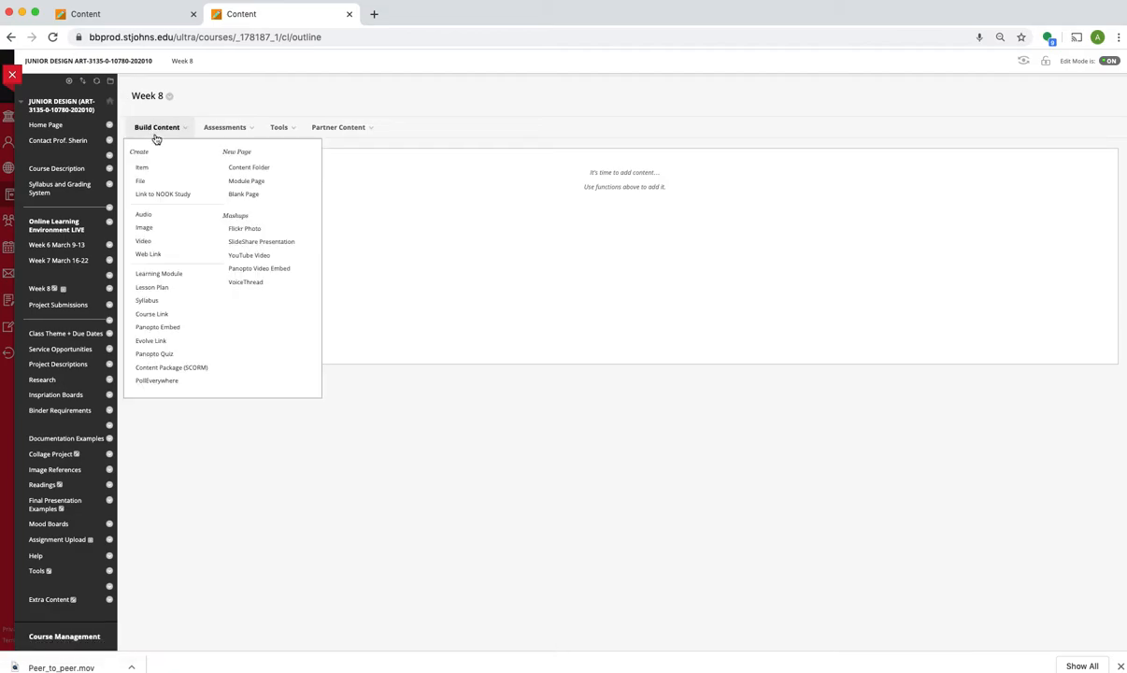
click(246, 282)
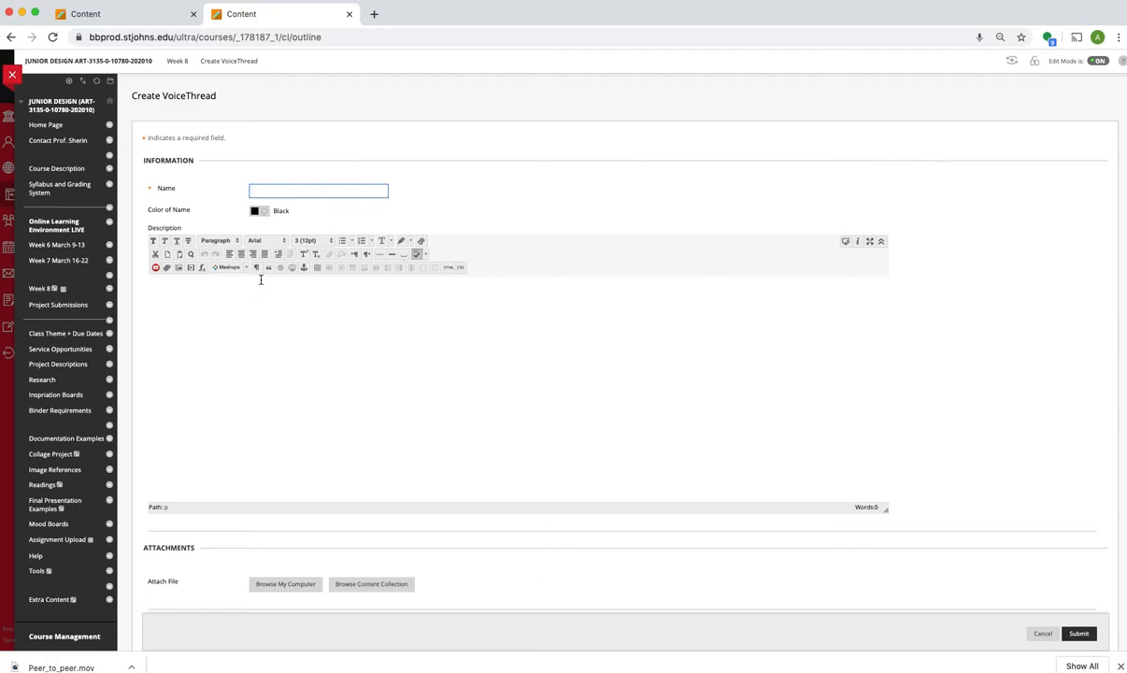
Step: Name the new VoiceThread item "Voice Thread Test Assignment"
text(Voice Thread Test Assignment)
Step: Copy all the assignment instructions from the open Word document and paste them into the VoiceThread's description
click(1125, 187)
click(1074, 327)
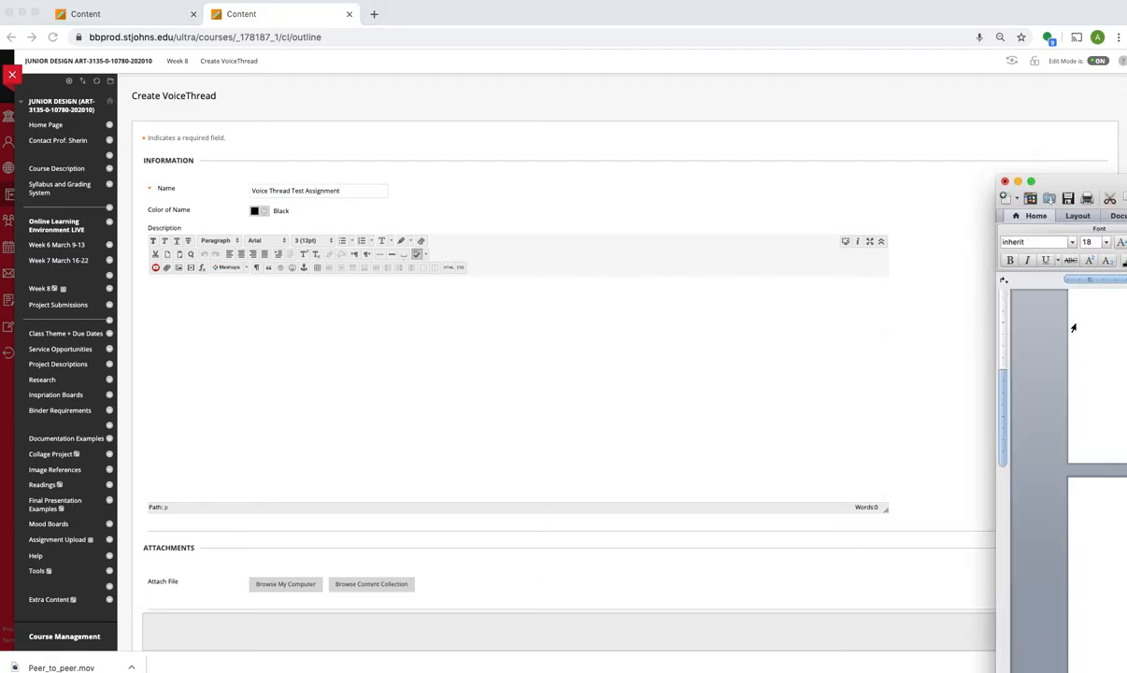
key(super+a)
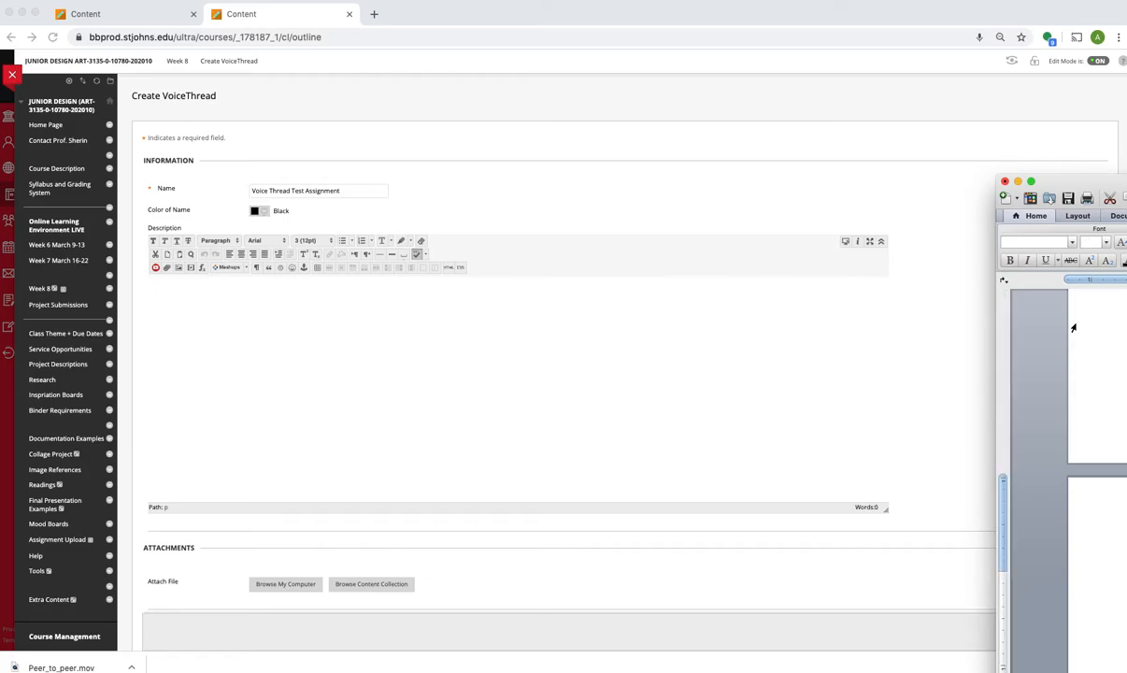
click(546, 392)
click(465, 341)
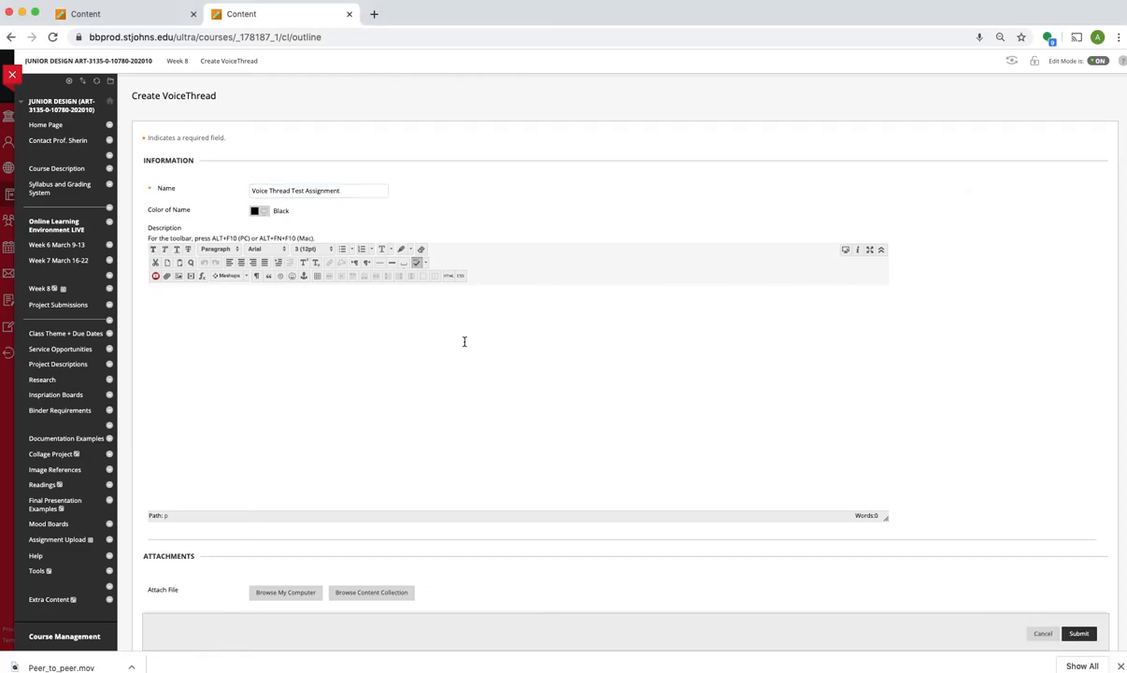
key(super+v)
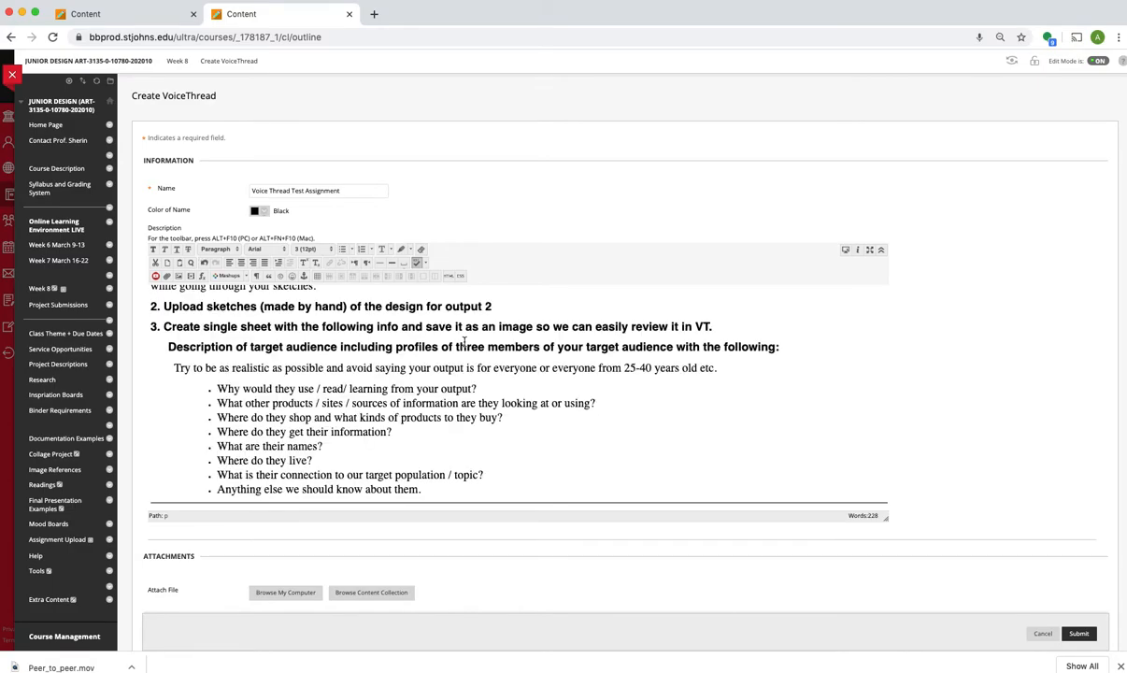
Step: Change the font of the entire description text to Arial
scroll(492, 364, up, 5)
scroll(493, 364, down, 4)
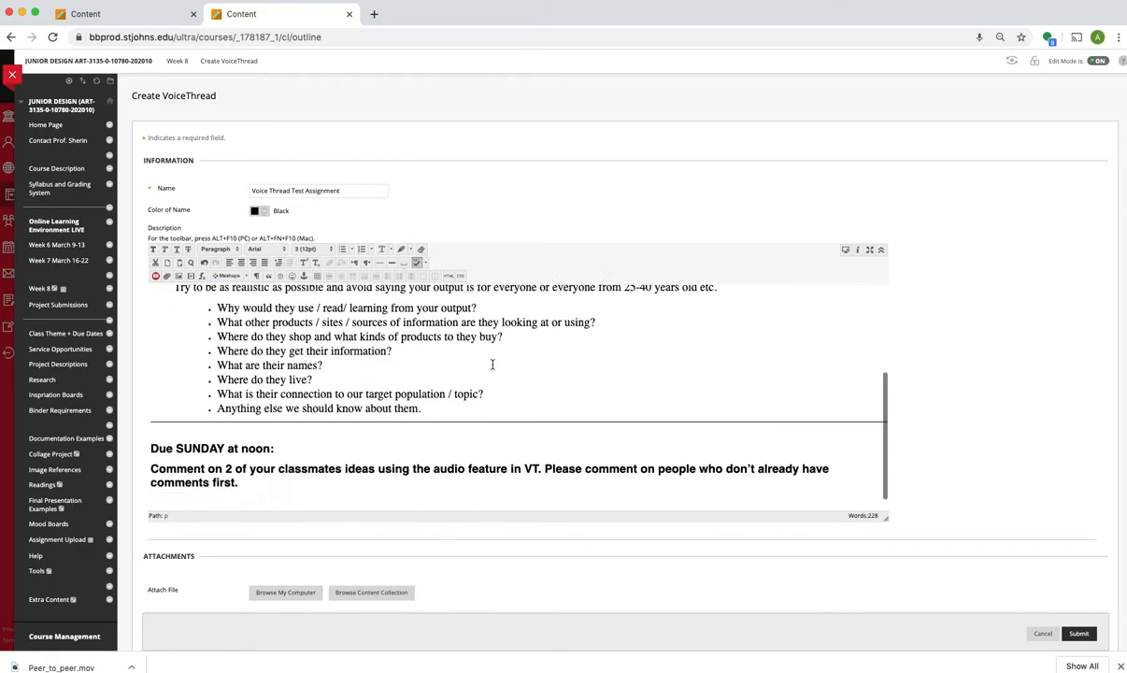
scroll(492, 365, up, 4)
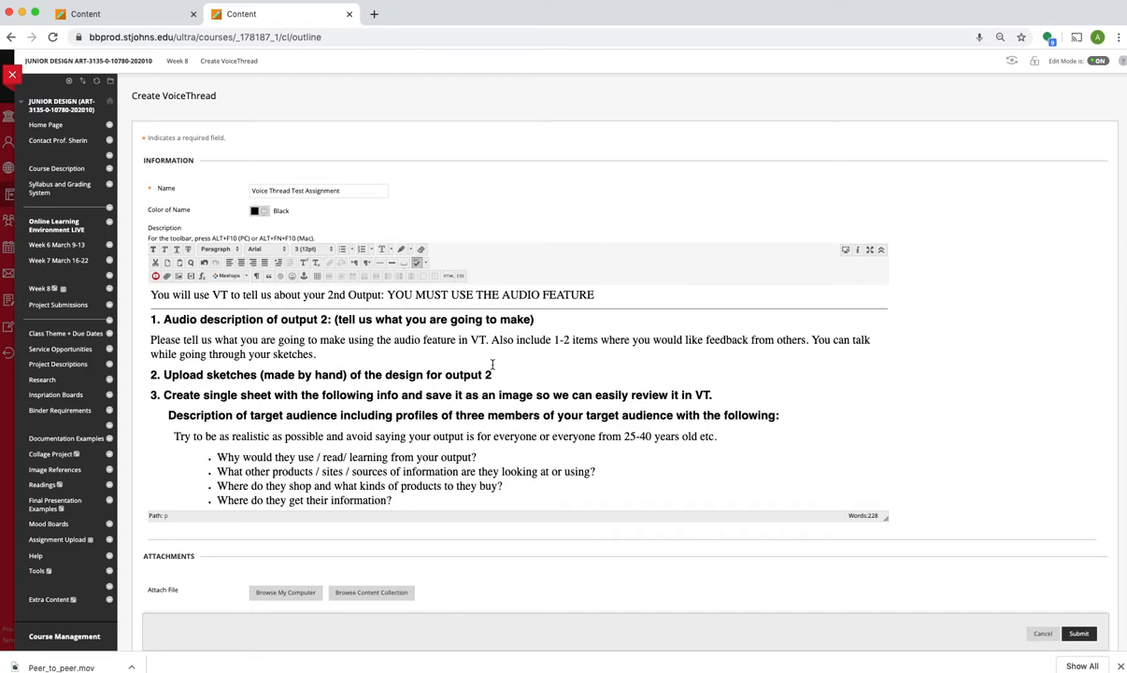
click(486, 435)
key(super+a)
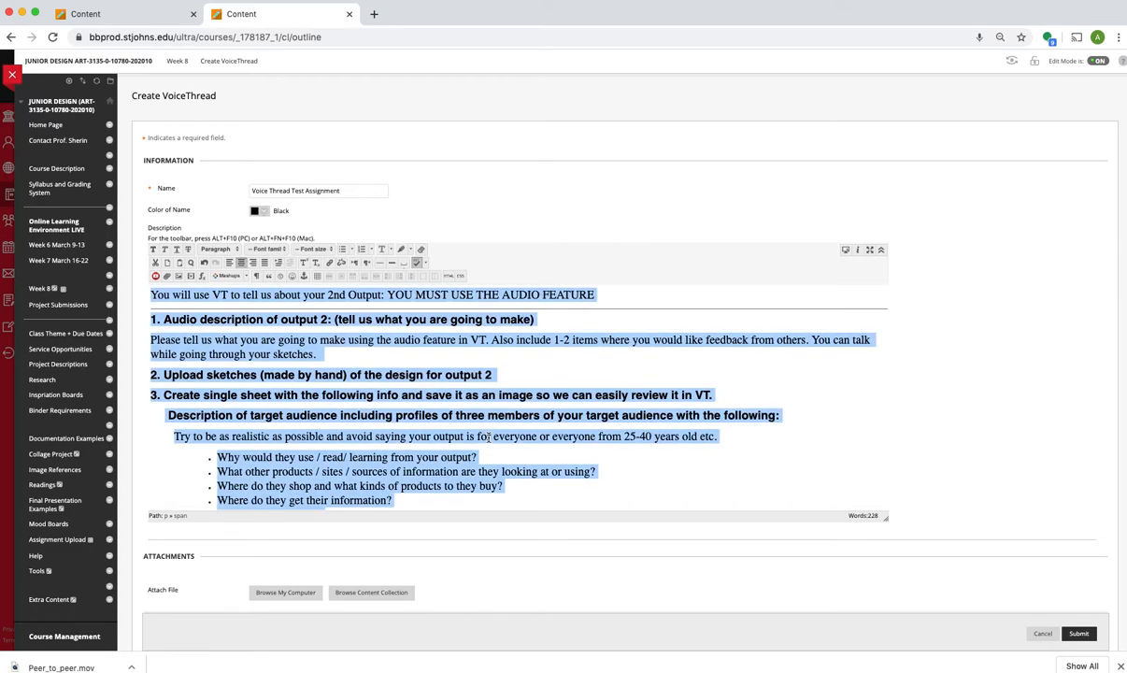
click(332, 250)
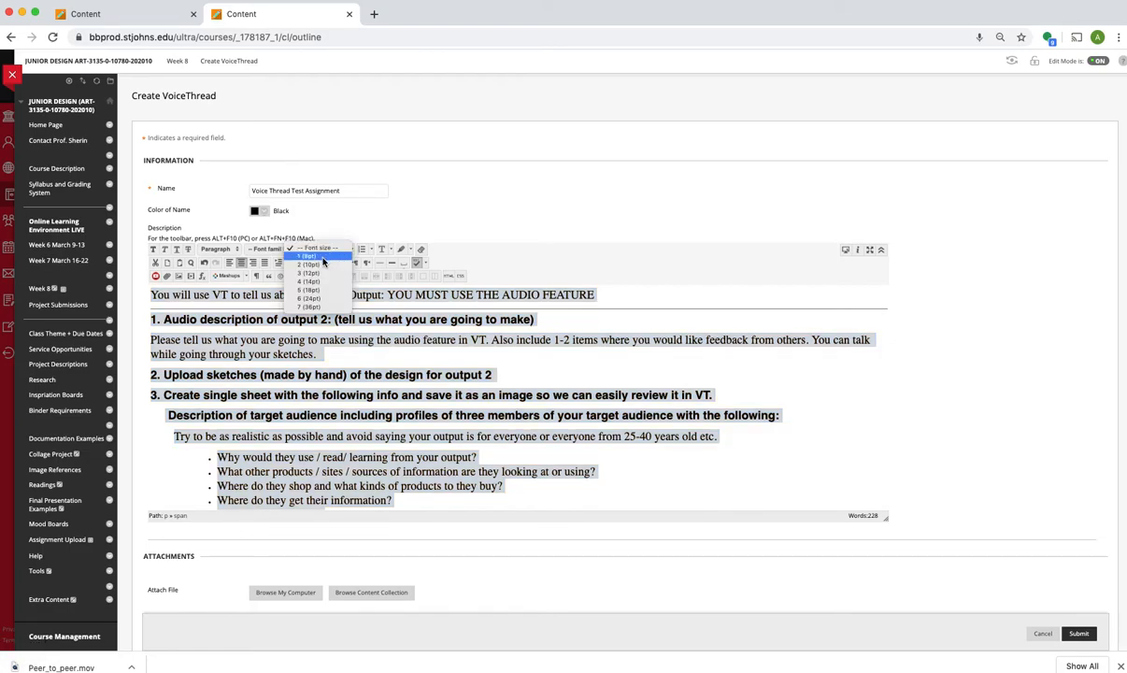
click(479, 345)
click(284, 249)
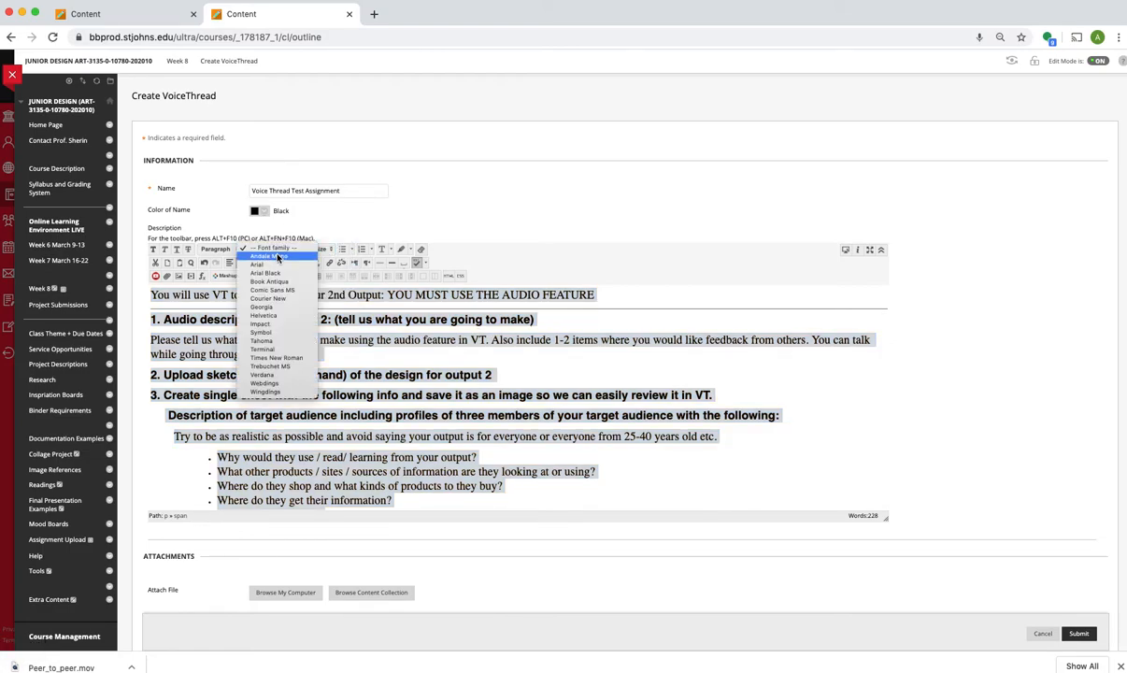
click(274, 267)
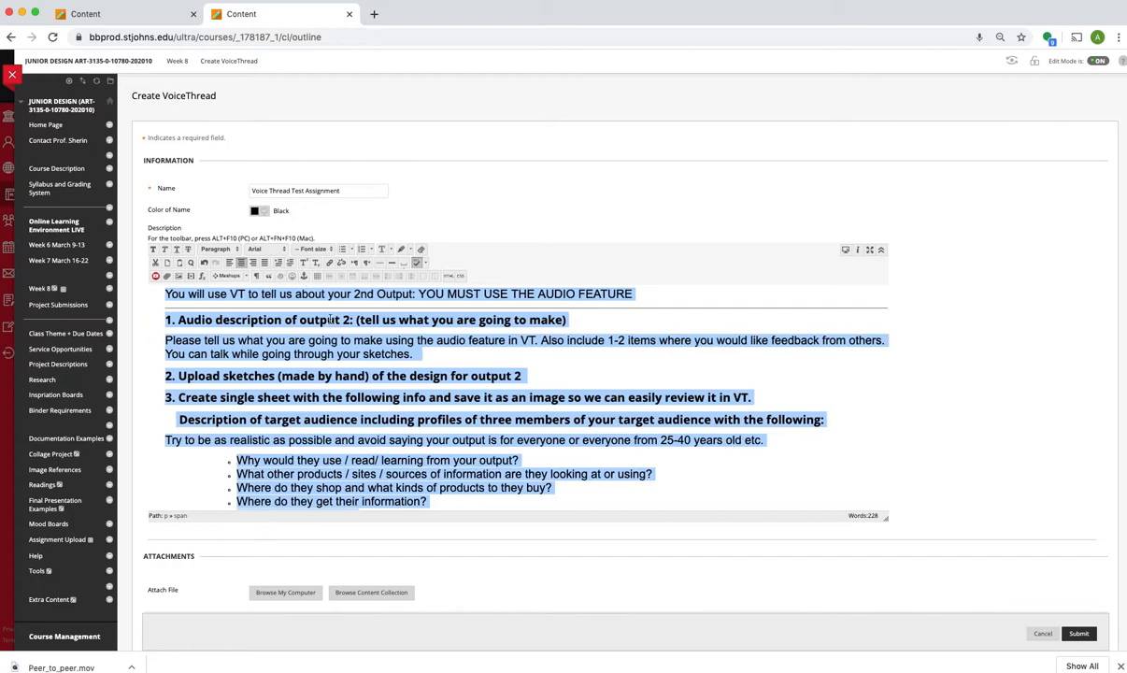
click(403, 398)
Step: Read through the pasted description, covering the audio, sketch and target audience tasks and the Sunday comment requirement
scroll(403, 402, down, 5)
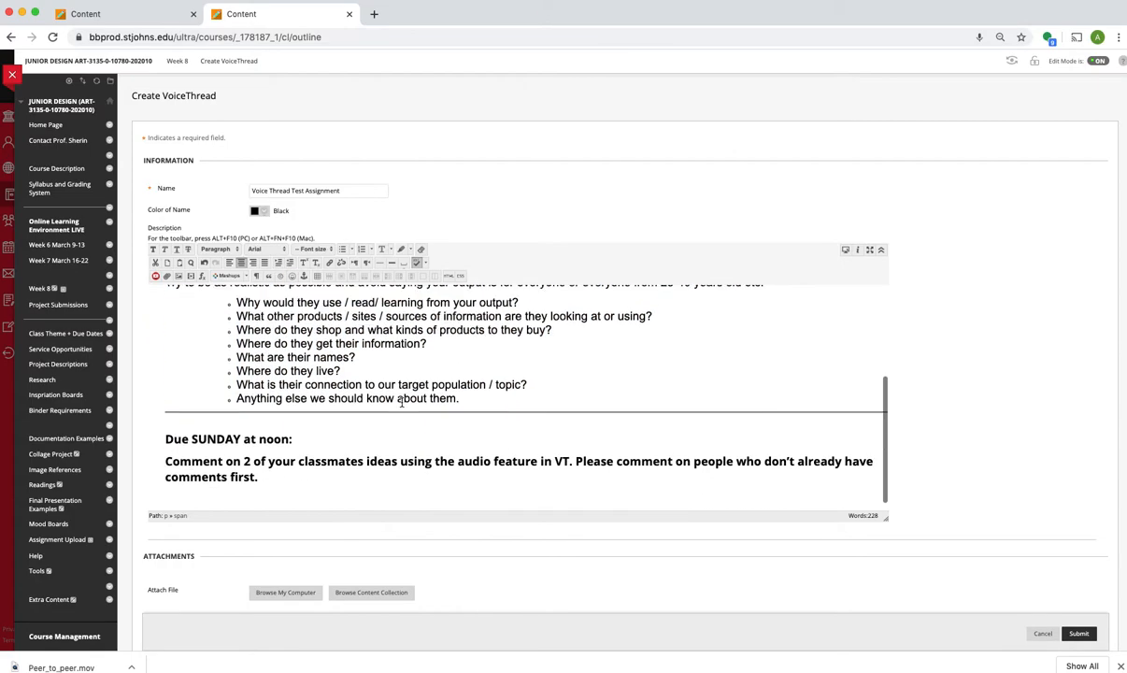
scroll(403, 404, up, 5)
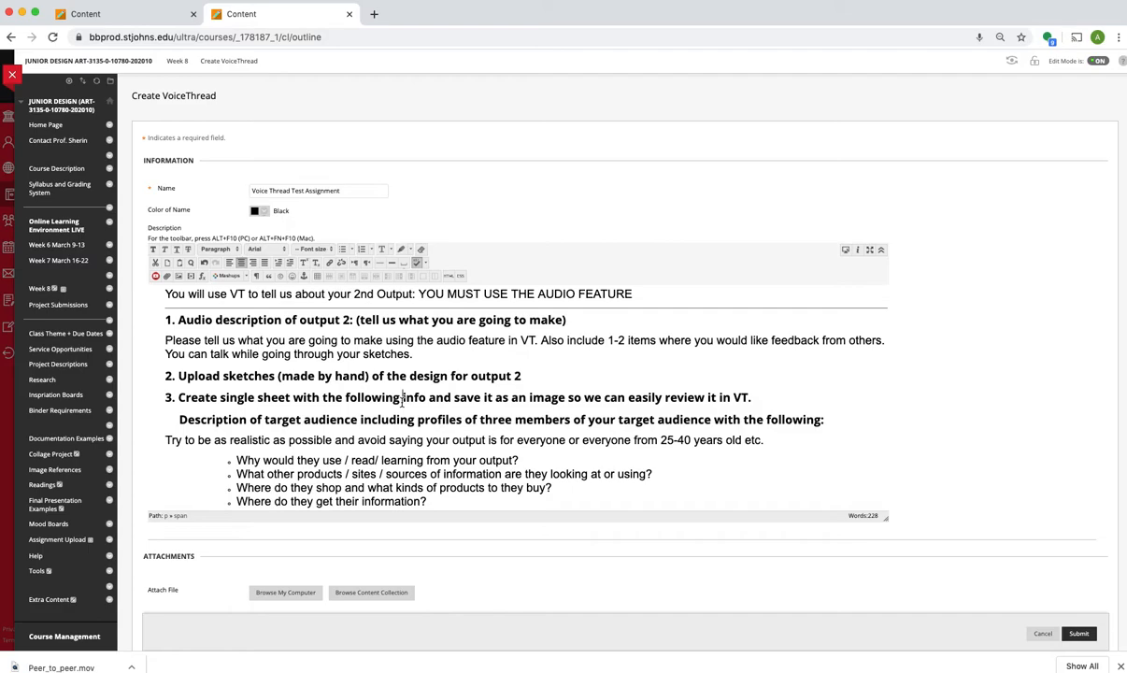
scroll(402, 400, down, 3)
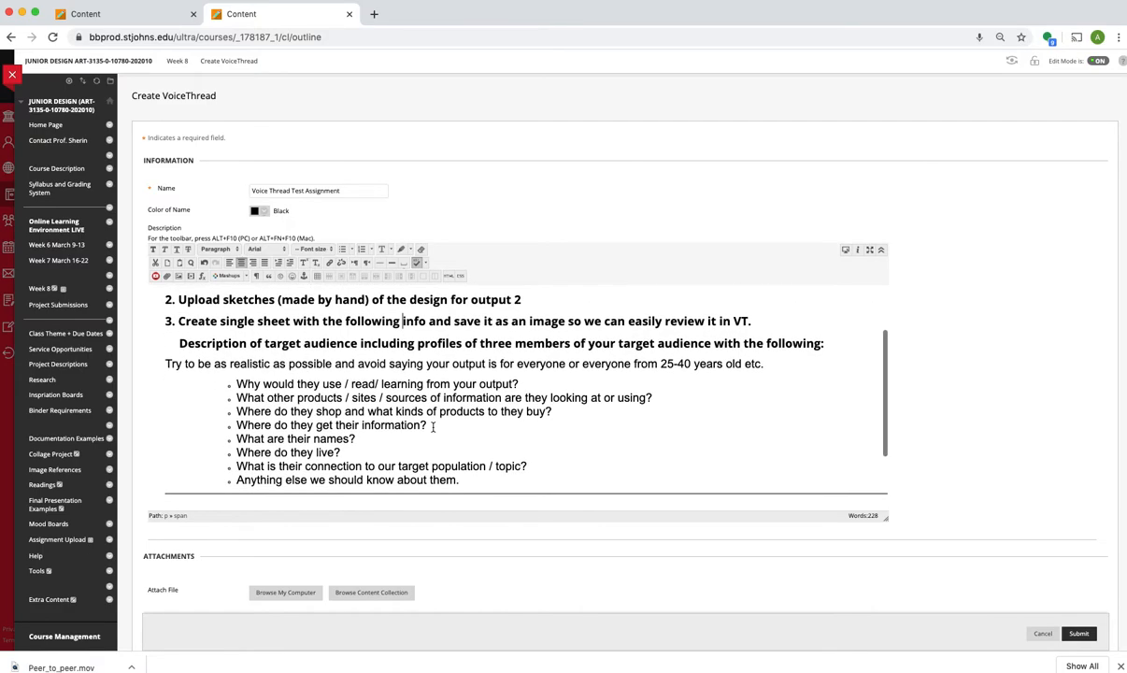
scroll(432, 427, up, 3)
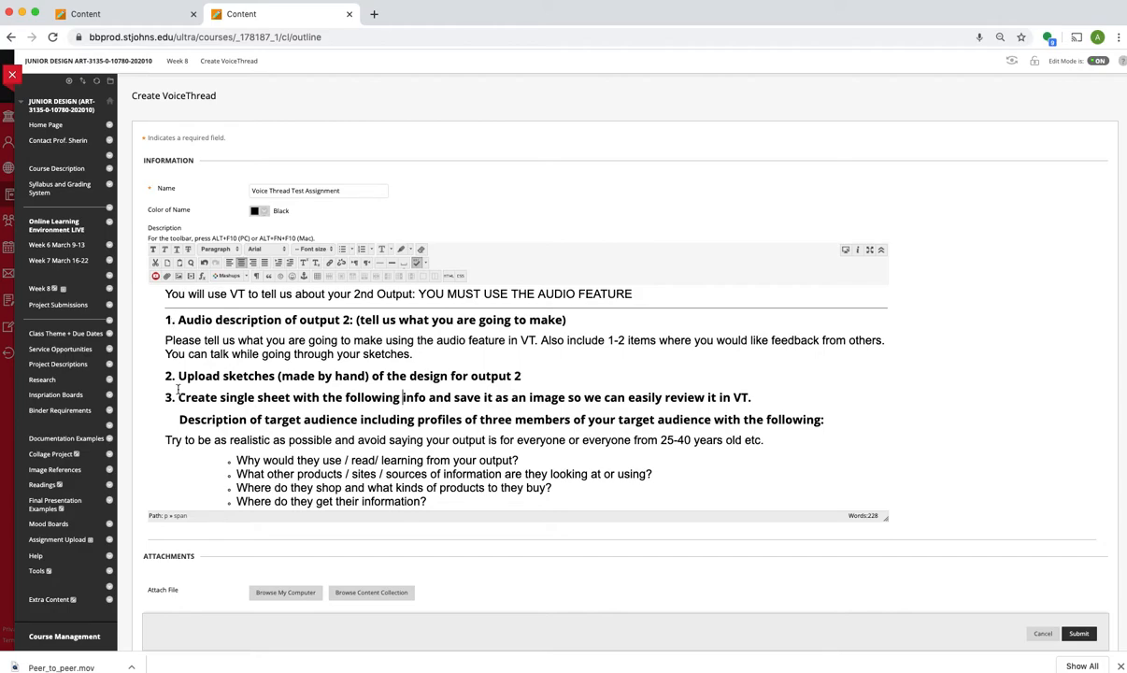
scroll(251, 418, down, 3)
scroll(282, 399, up, 2)
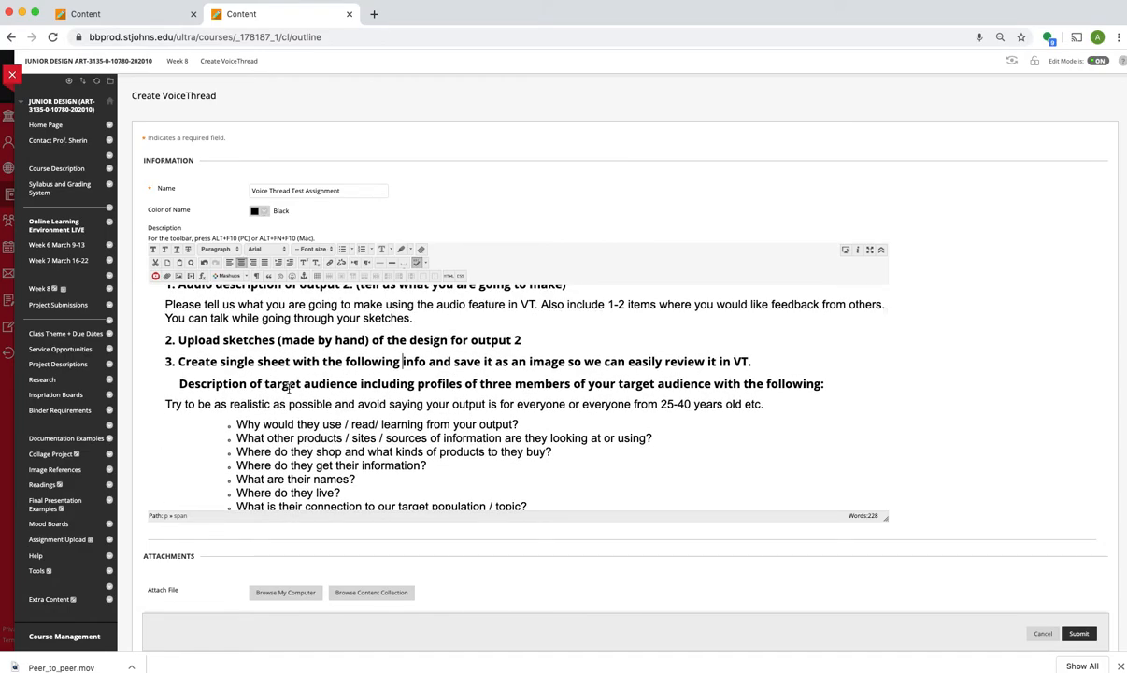
scroll(288, 389, down, 5)
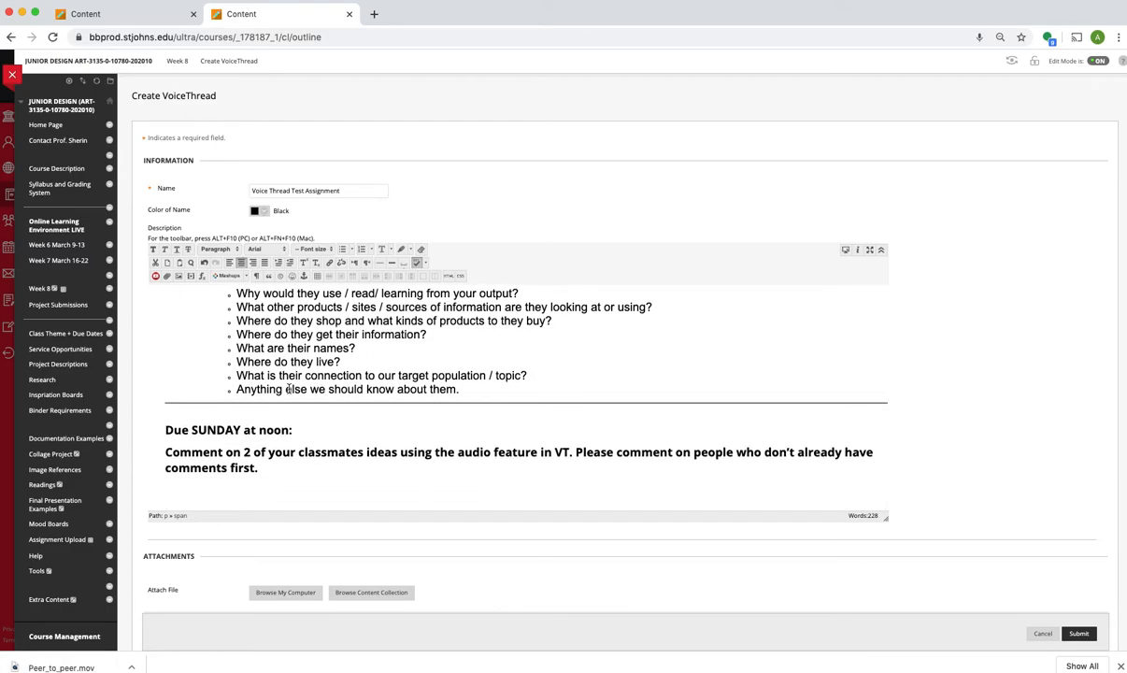
scroll(288, 389, up, 1)
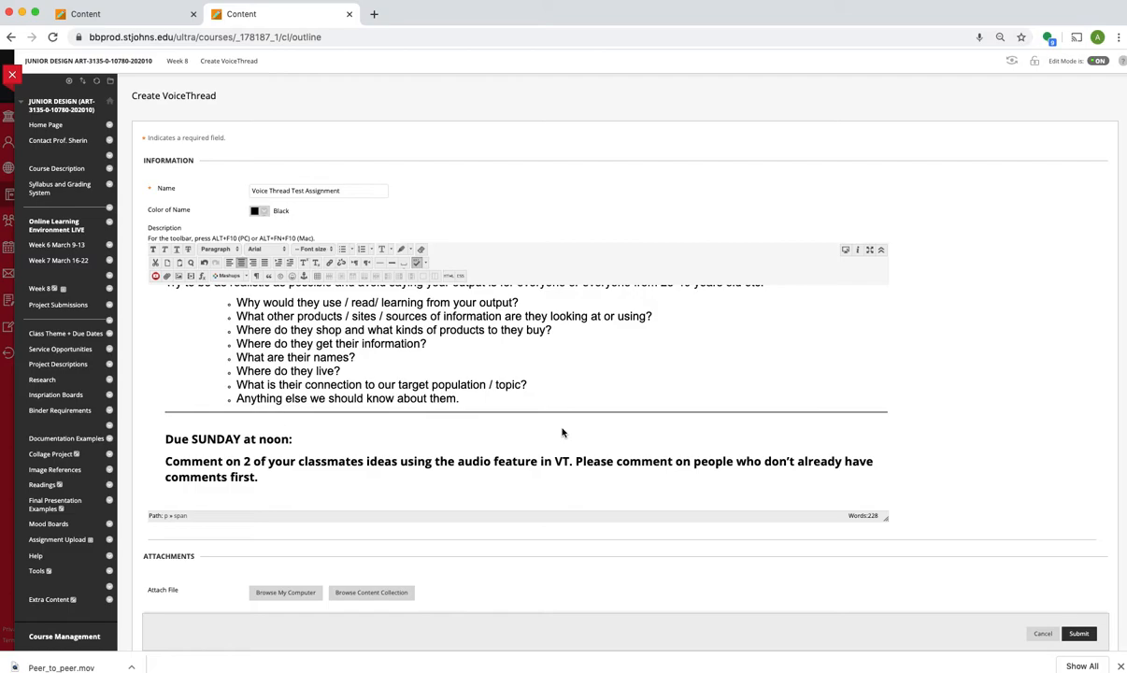
Step: Enable evaluation for the VoiceThread assignment, with 100 points possible and the grade visible to students
scroll(563, 432, down, 1)
scroll(603, 514, down, 5)
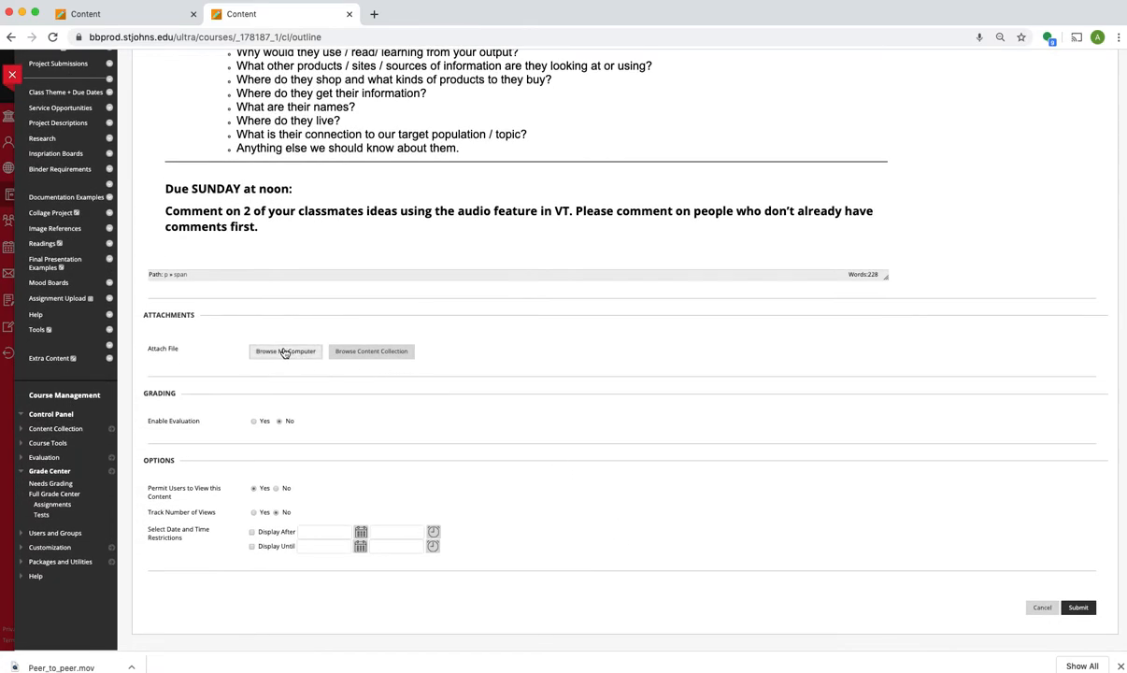
scroll(371, 442, down, 1)
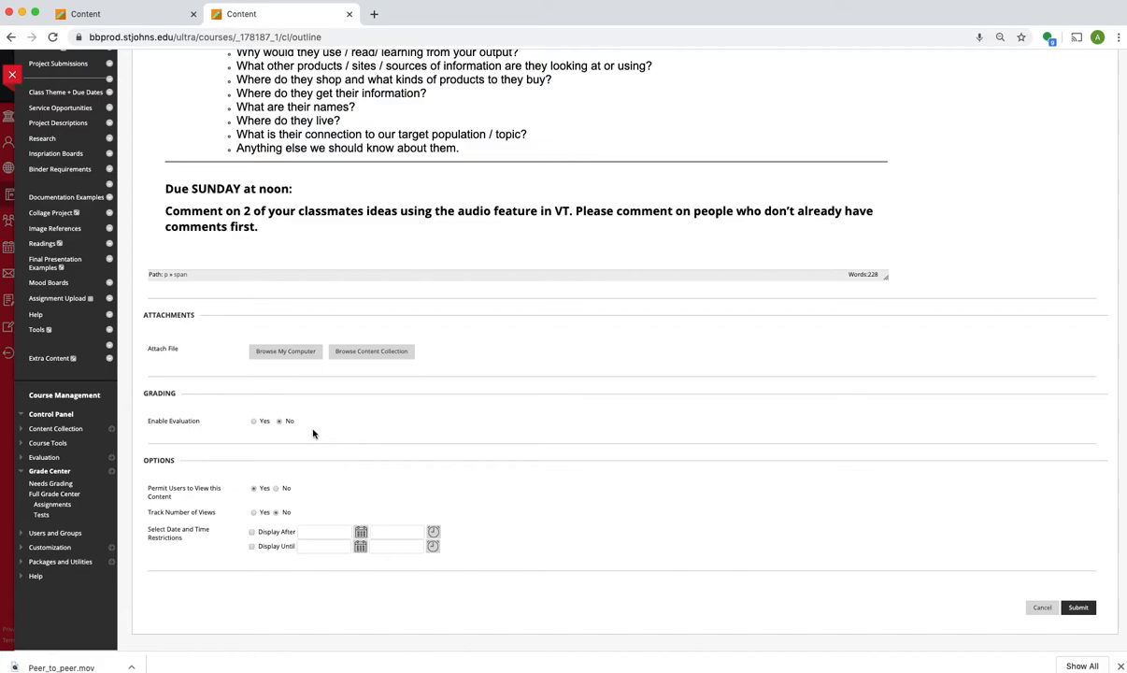
click(253, 421)
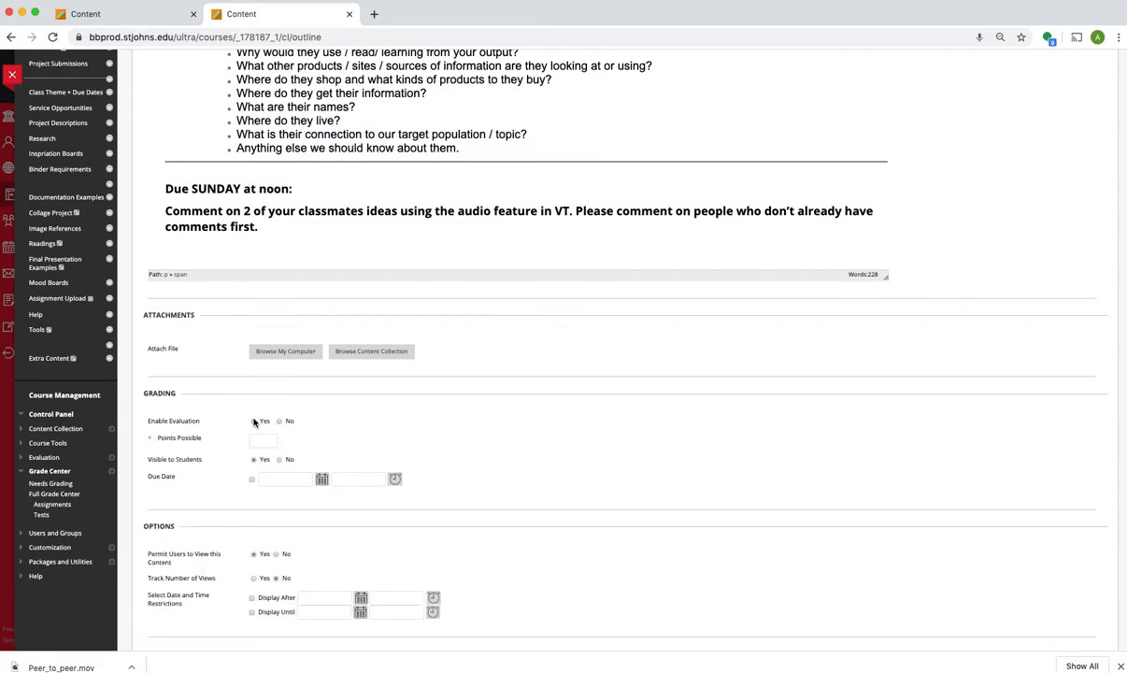
click(262, 437)
click(277, 465)
Step: Set the assignment's due date to 03/26/2020 and submit the new VoiceThread item
click(322, 478)
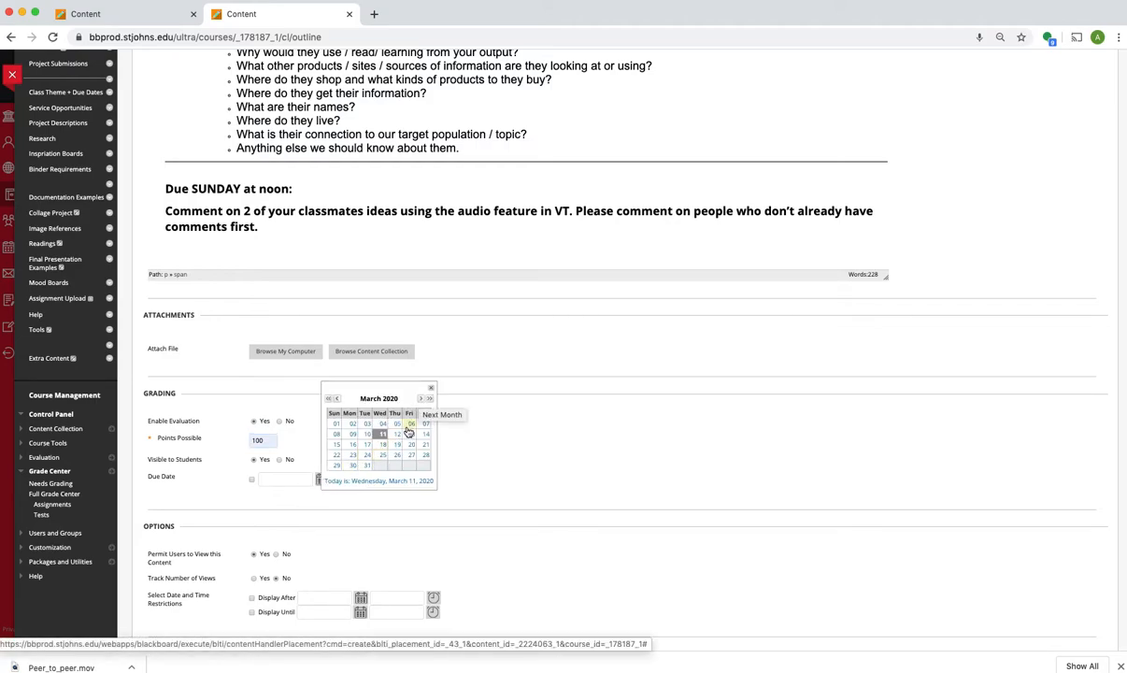
click(397, 457)
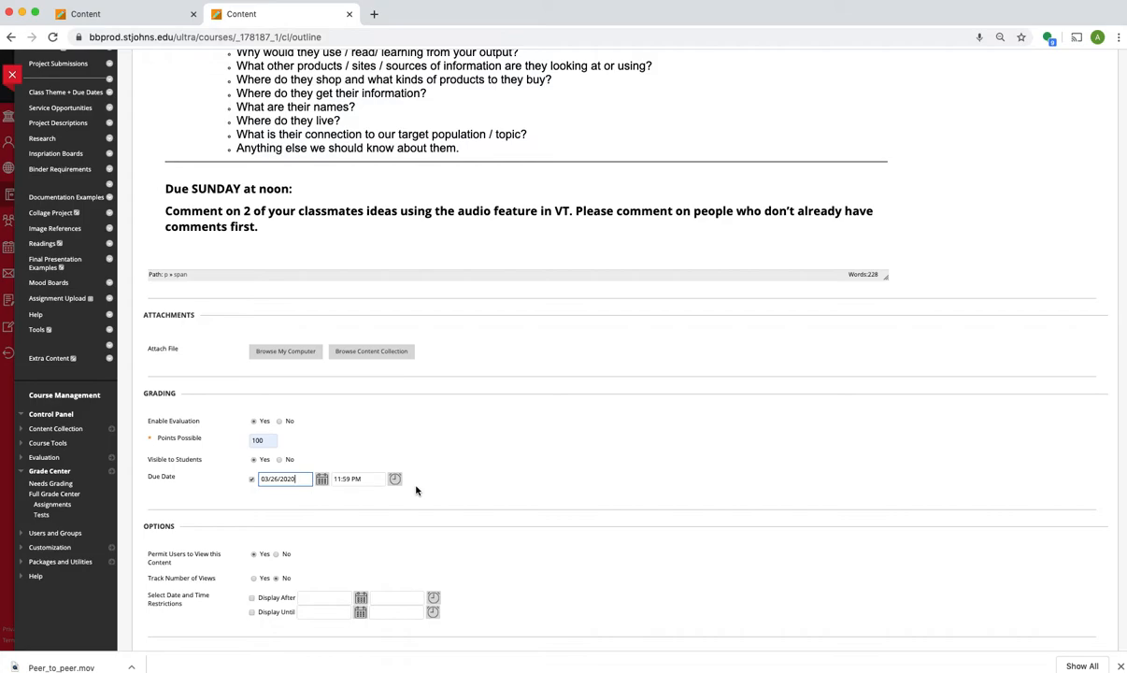
scroll(416, 491, down, 2)
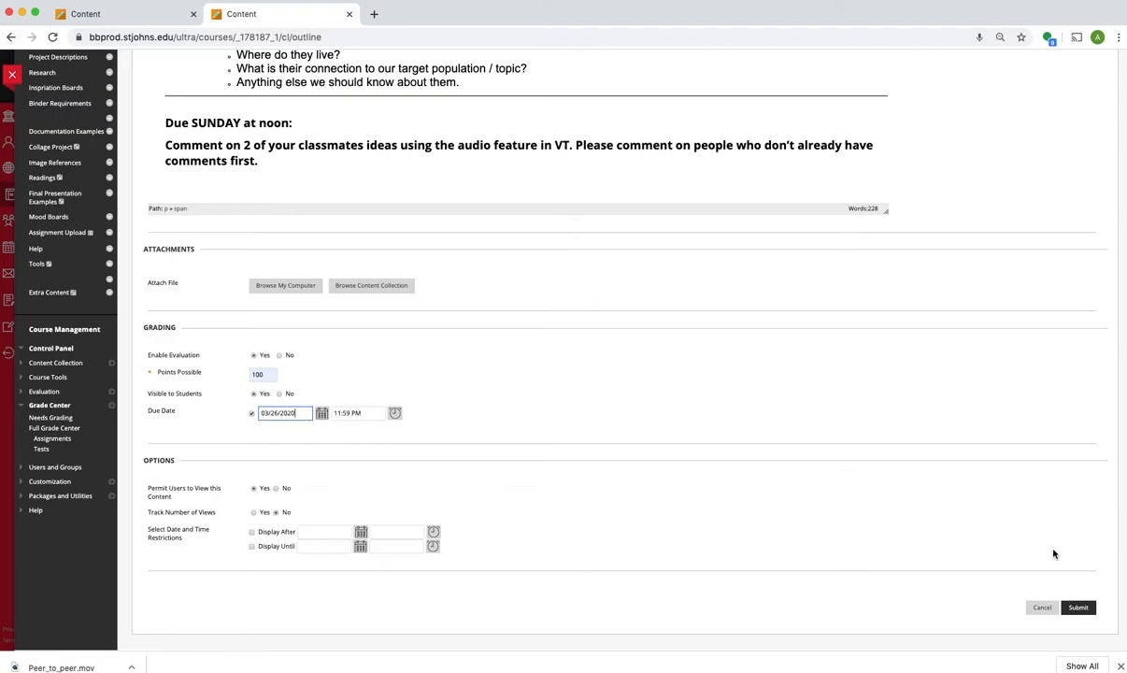
click(1079, 608)
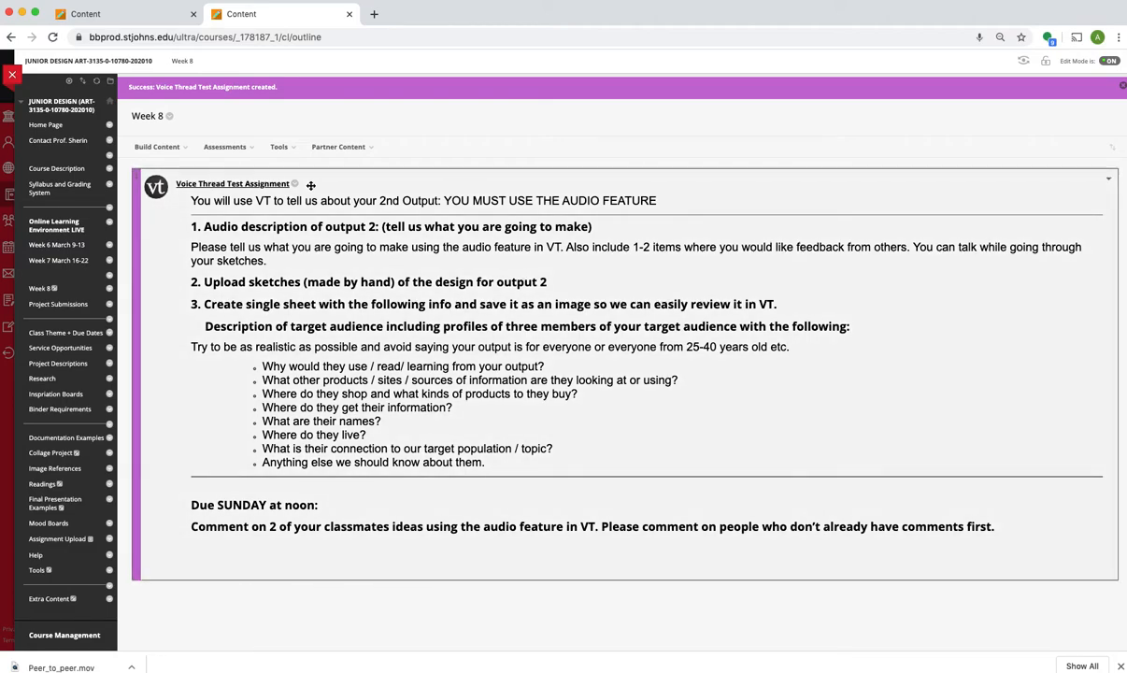
Step: Open the Voice Thread Test Assignment for editing and check its grading and due date settings
click(295, 184)
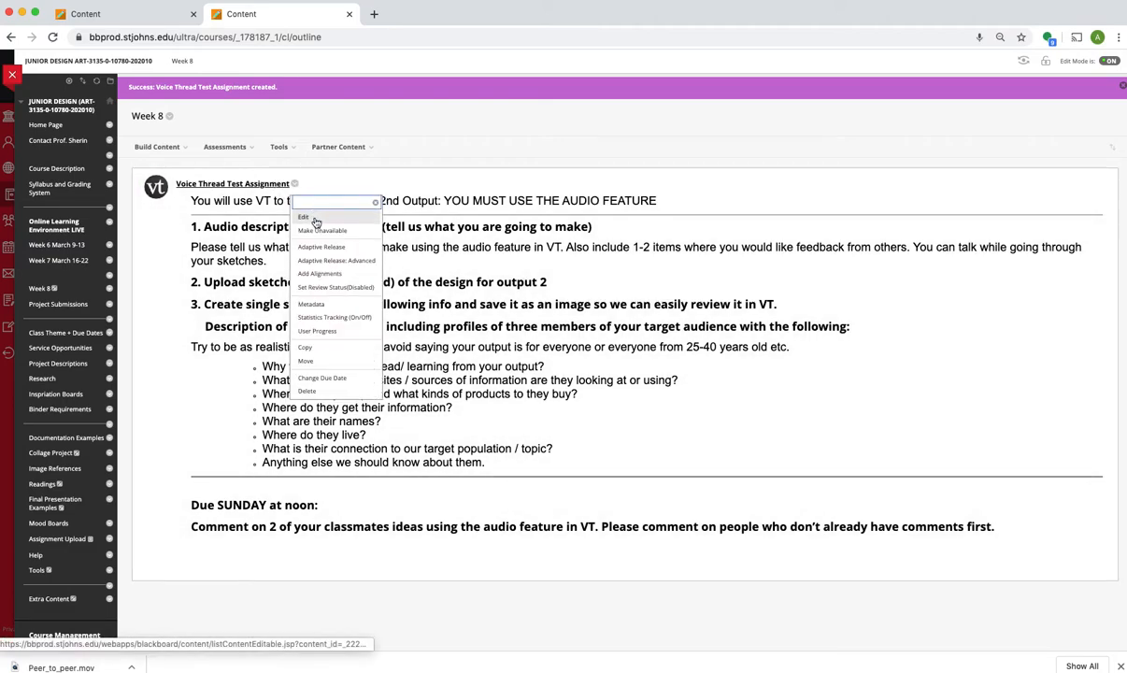
click(316, 222)
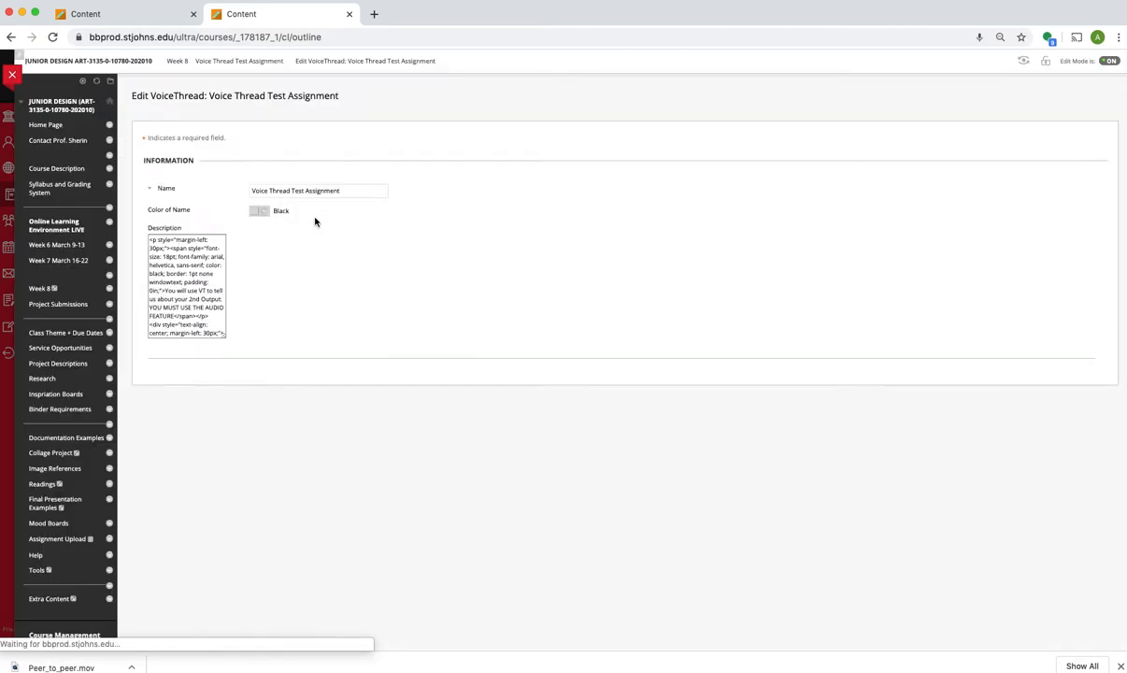
scroll(488, 487, down, 5)
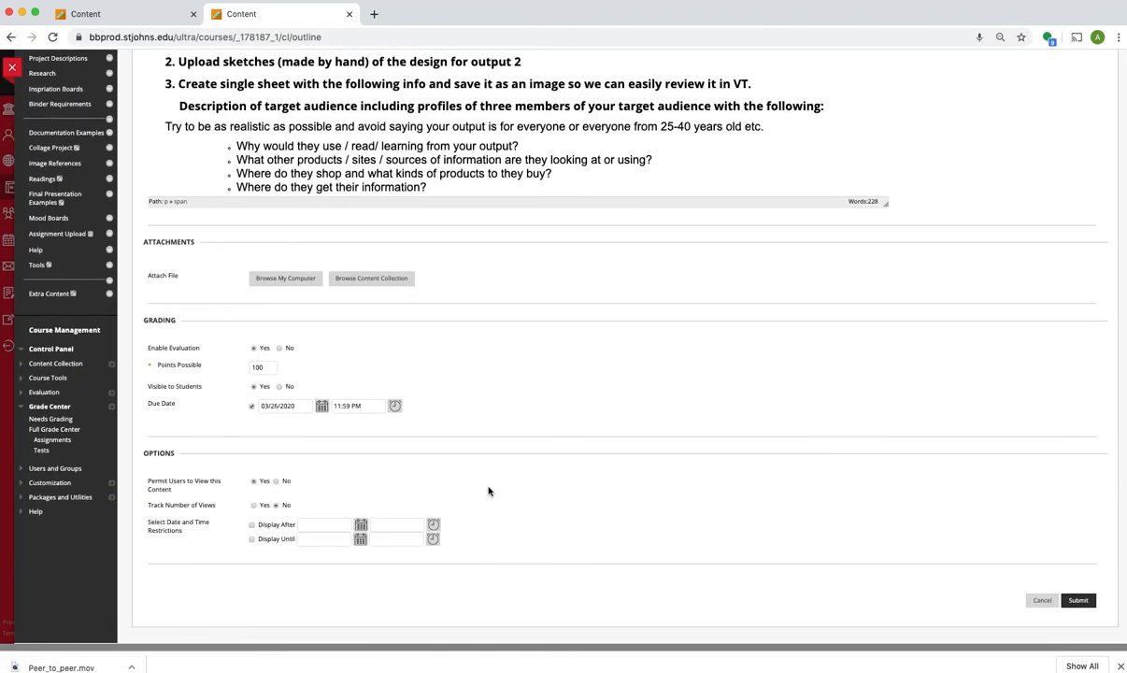
scroll(433, 93, down, 1)
scroll(433, 93, up, 1)
click(251, 413)
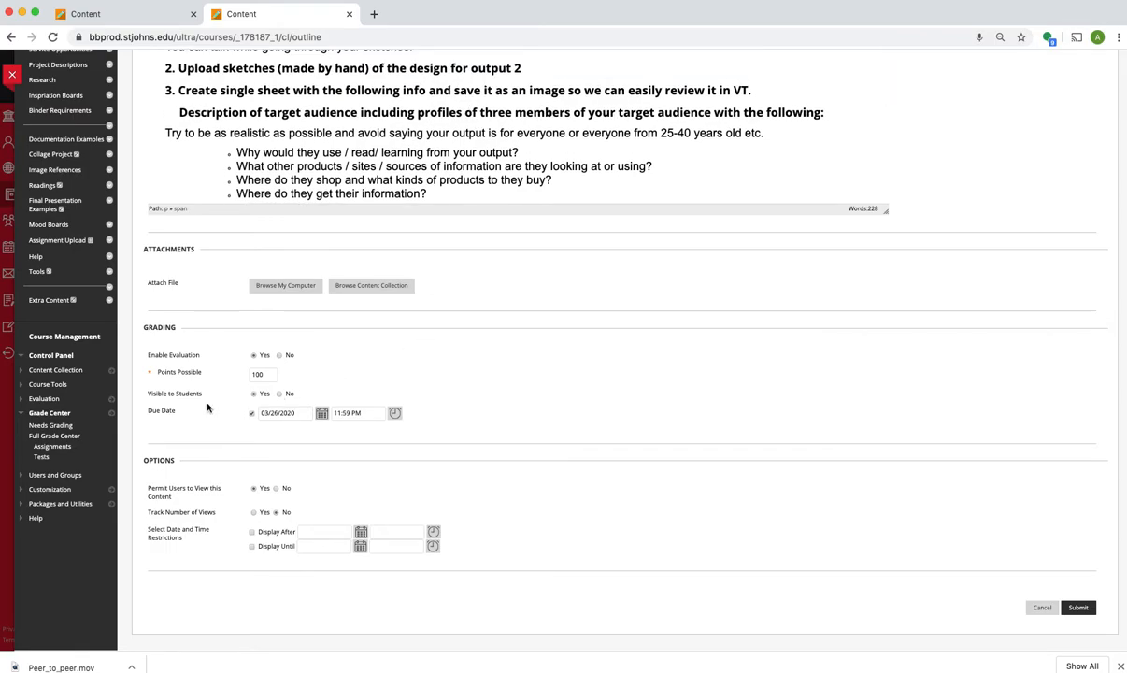
Step: Leave the assignment's edit form without saving and review the actions available for the Voice Thread Test Assignment
click(1042, 607)
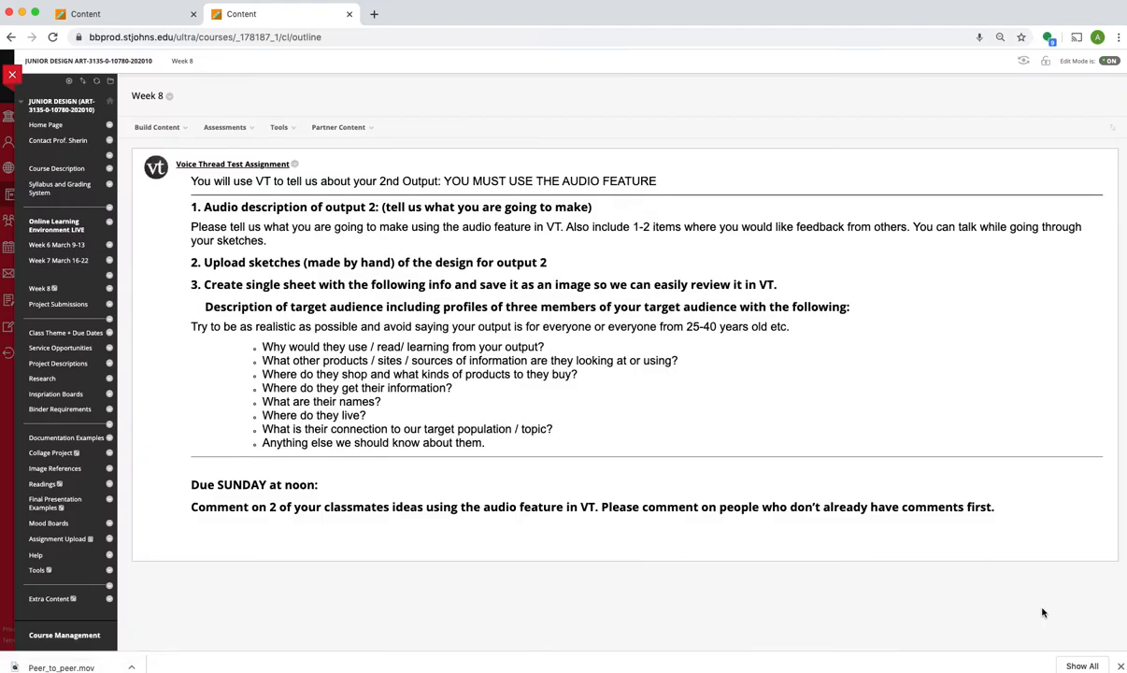
click(294, 165)
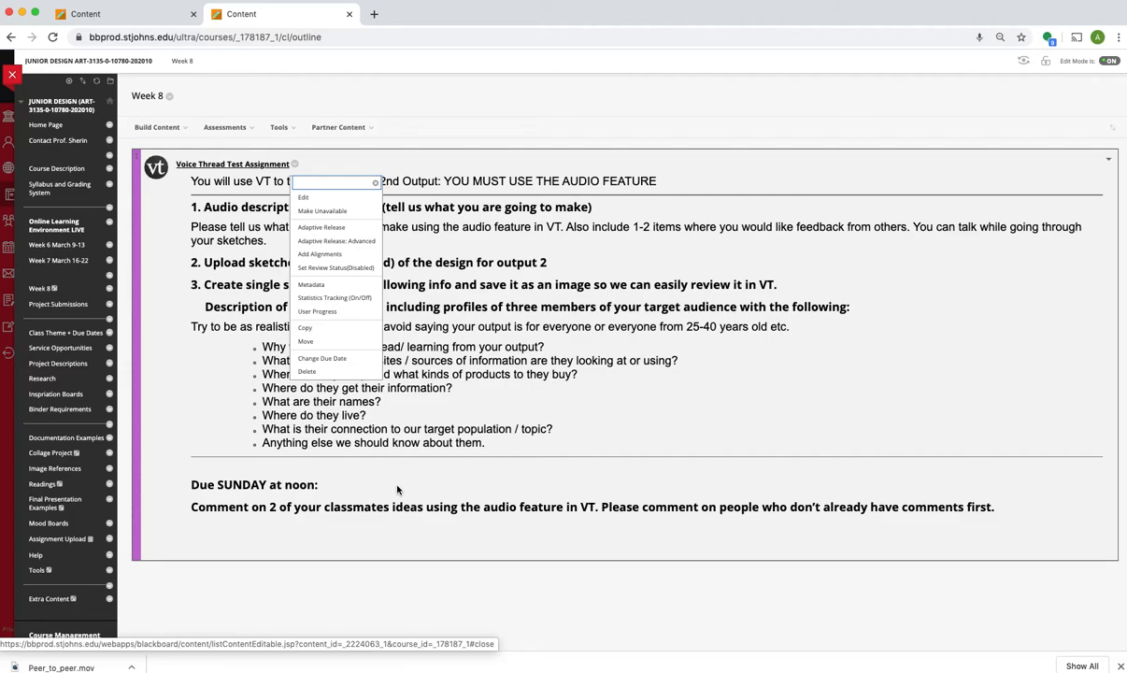
click(411, 503)
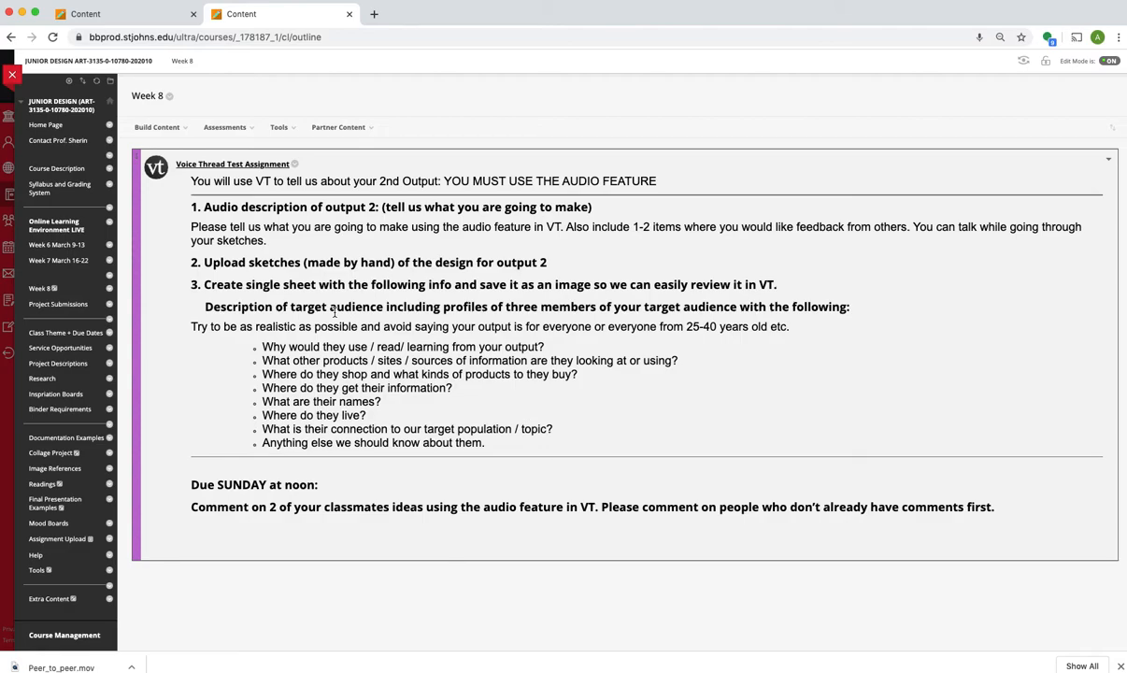
Step: Reopen the Voice Thread Test Assignment for editing and append ": DUE March 26" to its name
click(279, 127)
click(295, 164)
click(303, 198)
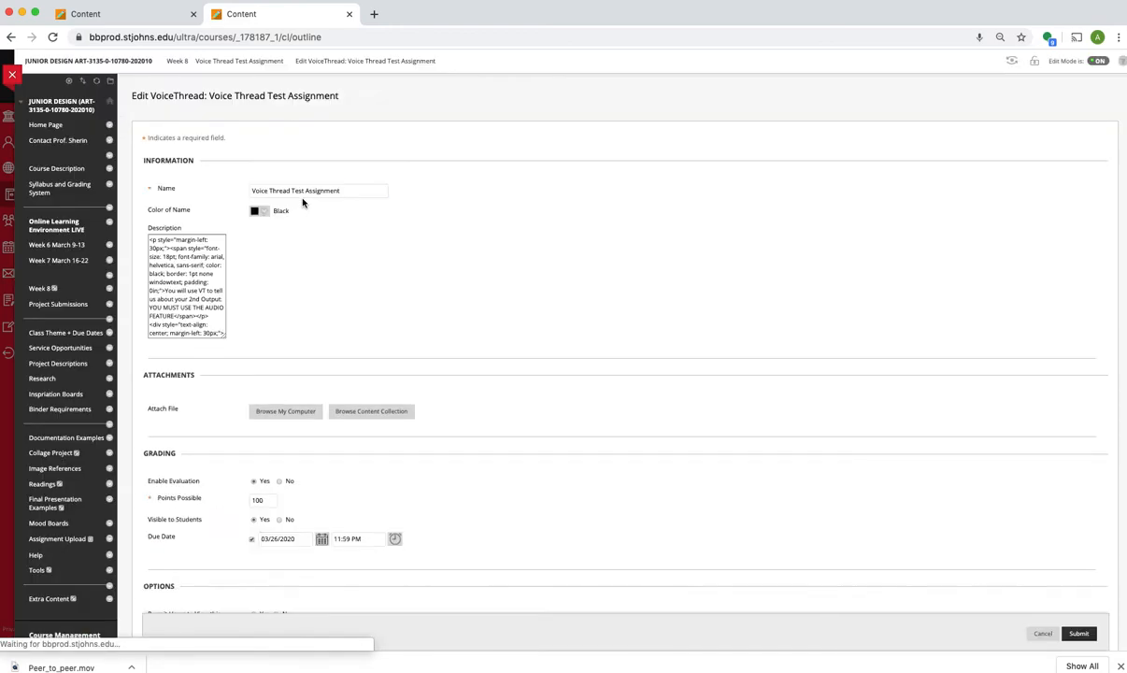
click(342, 195)
text(: DUE)
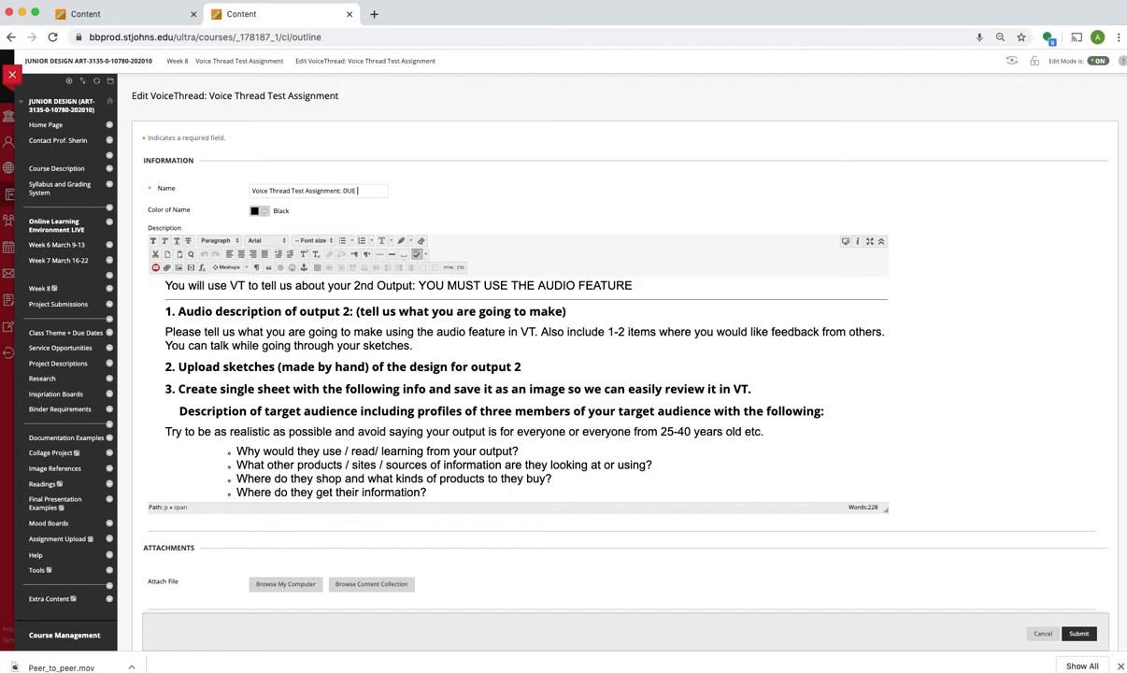
scroll(403, 397, down, 4)
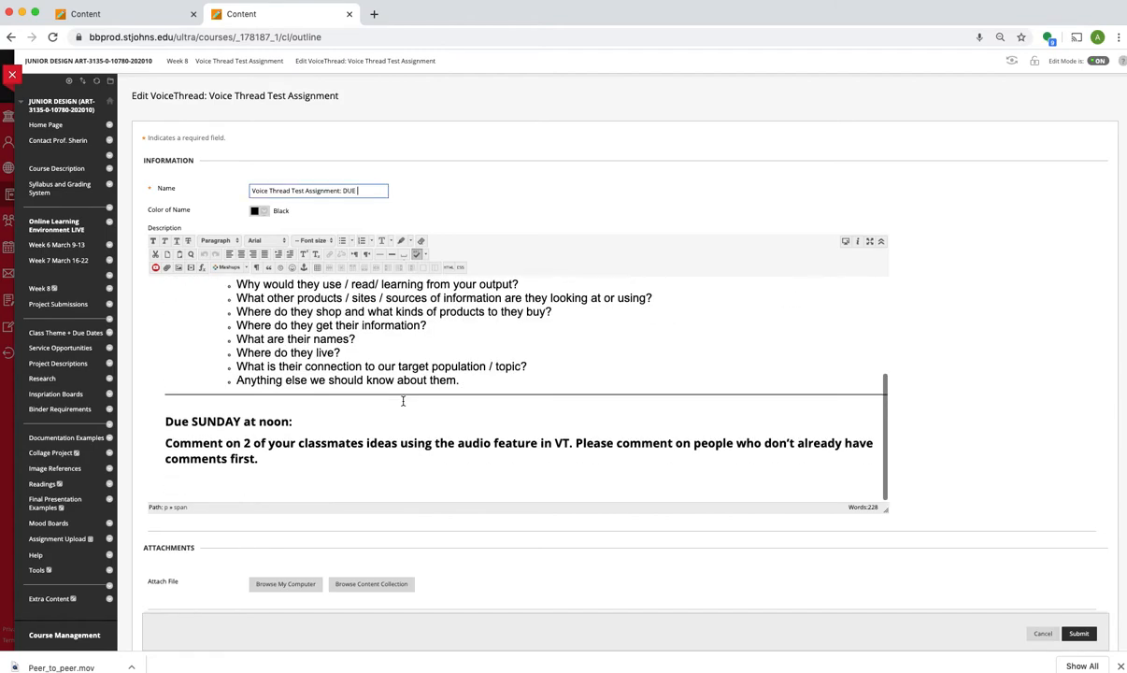
scroll(463, 519, down, 4)
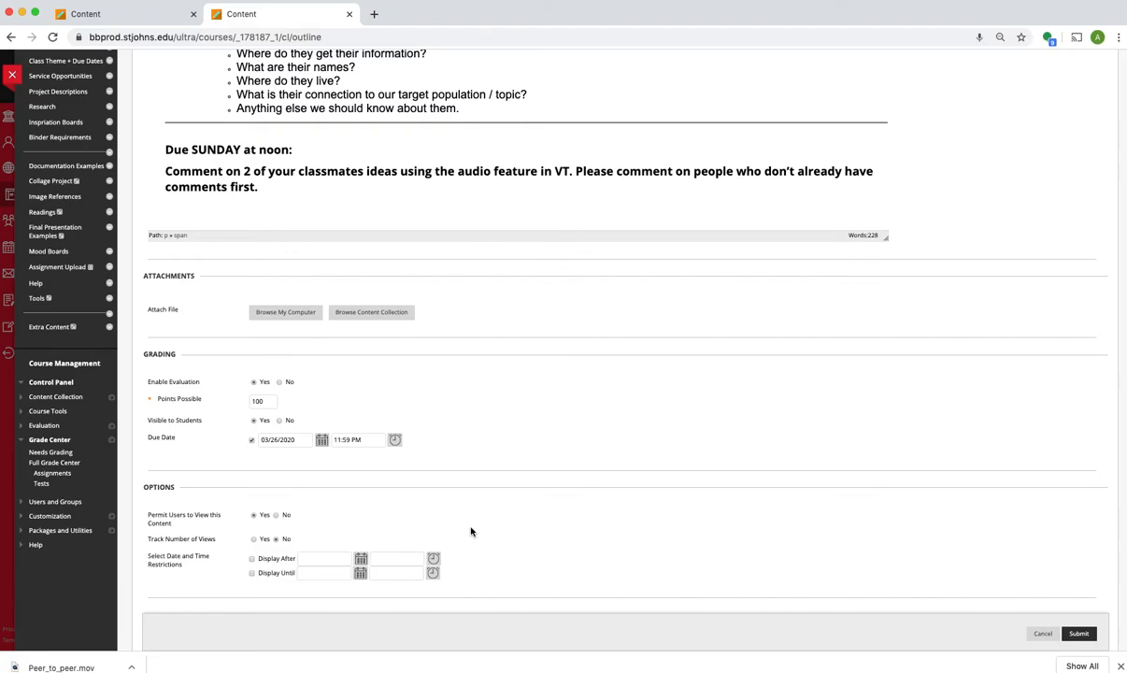
scroll(471, 531, up, 5)
text(3)
text(March 26)
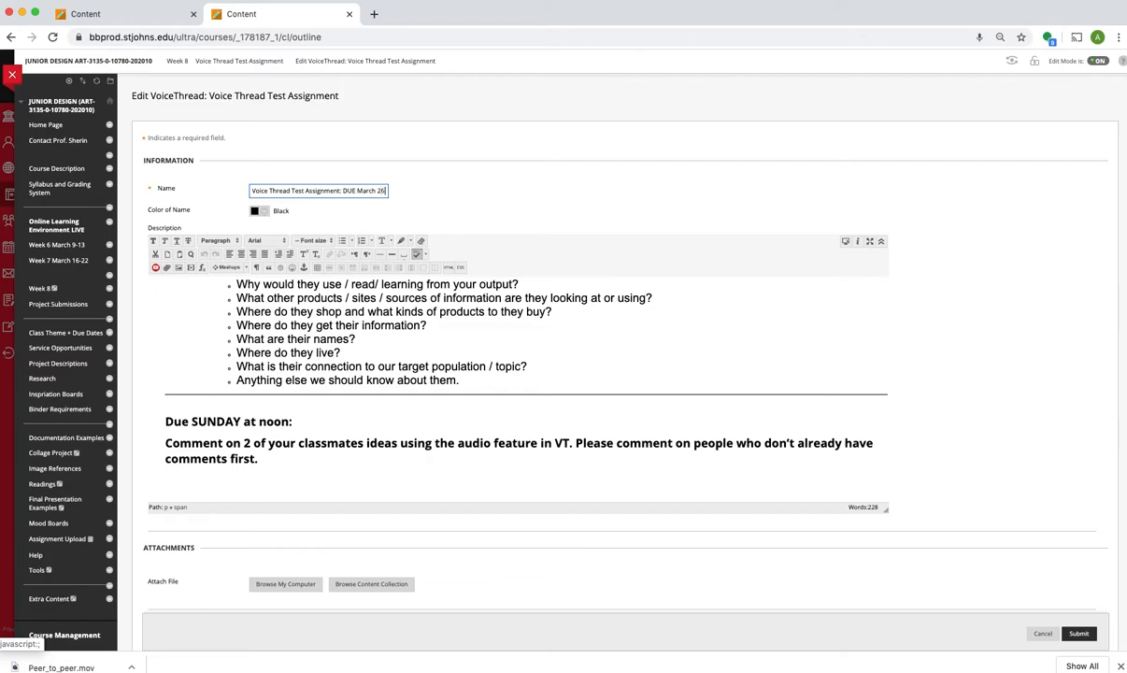
text( 11:59pm)
Step: Add "11:59pm" to the end of the assignment name and submit the edited item
key(BackSpace)
key(BackSpace)
text(pm)
click(1075, 636)
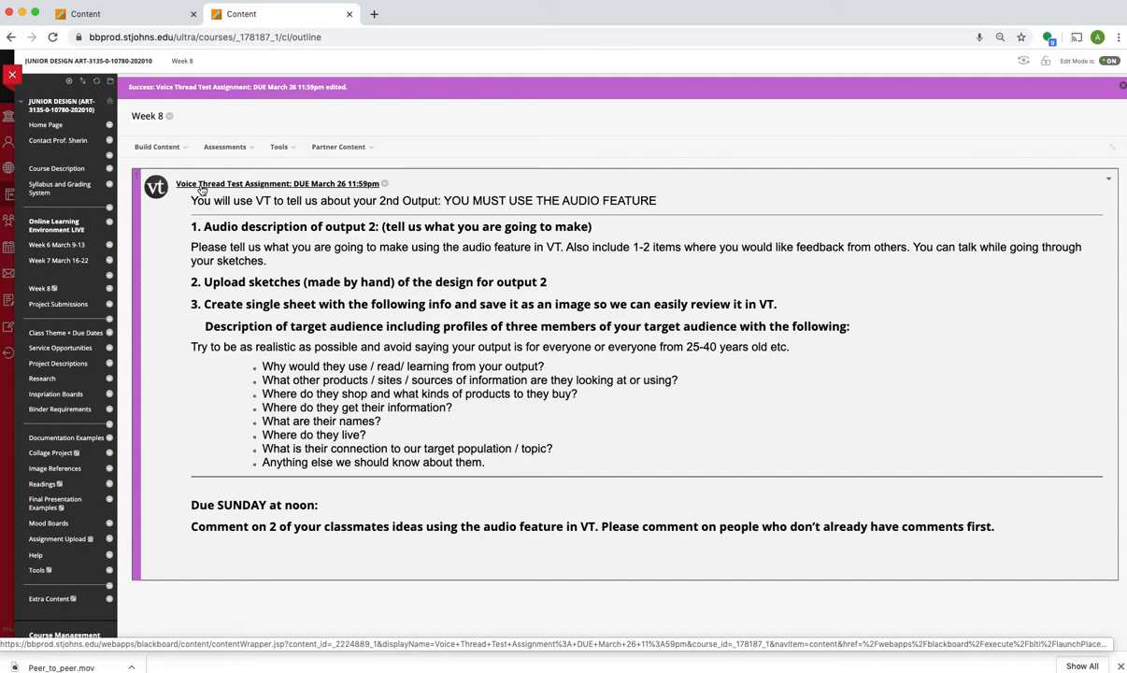
Step: Open the VoiceThread assignment from Week 8, set it up as Course View and refresh it to load the course page
click(201, 190)
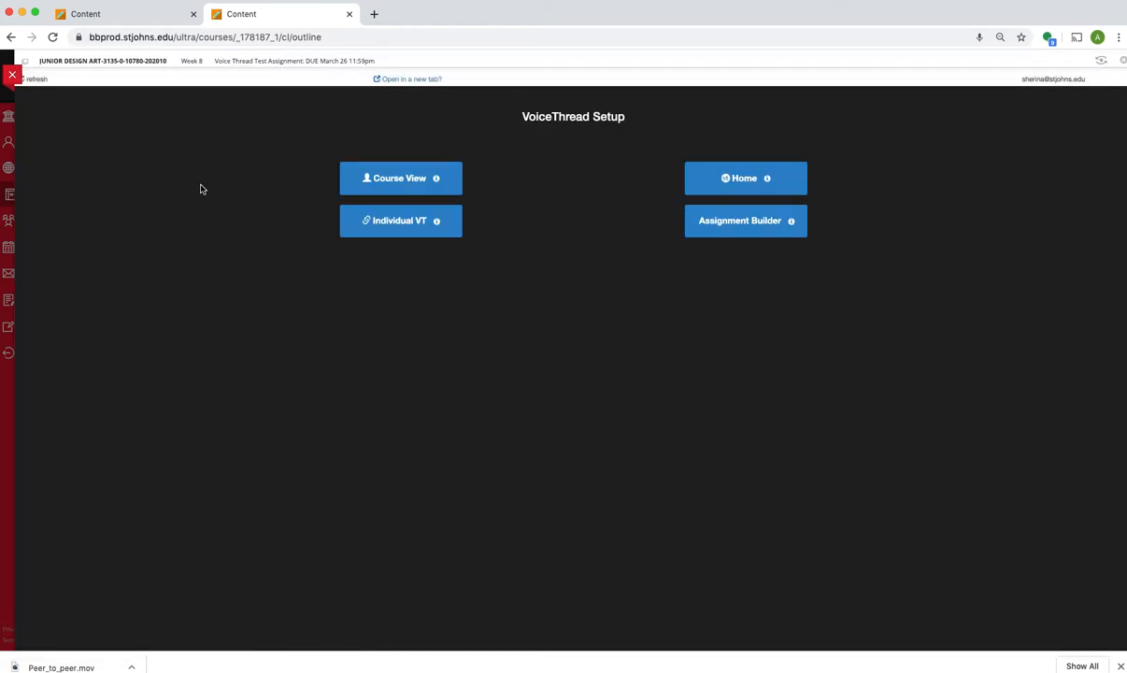
click(382, 185)
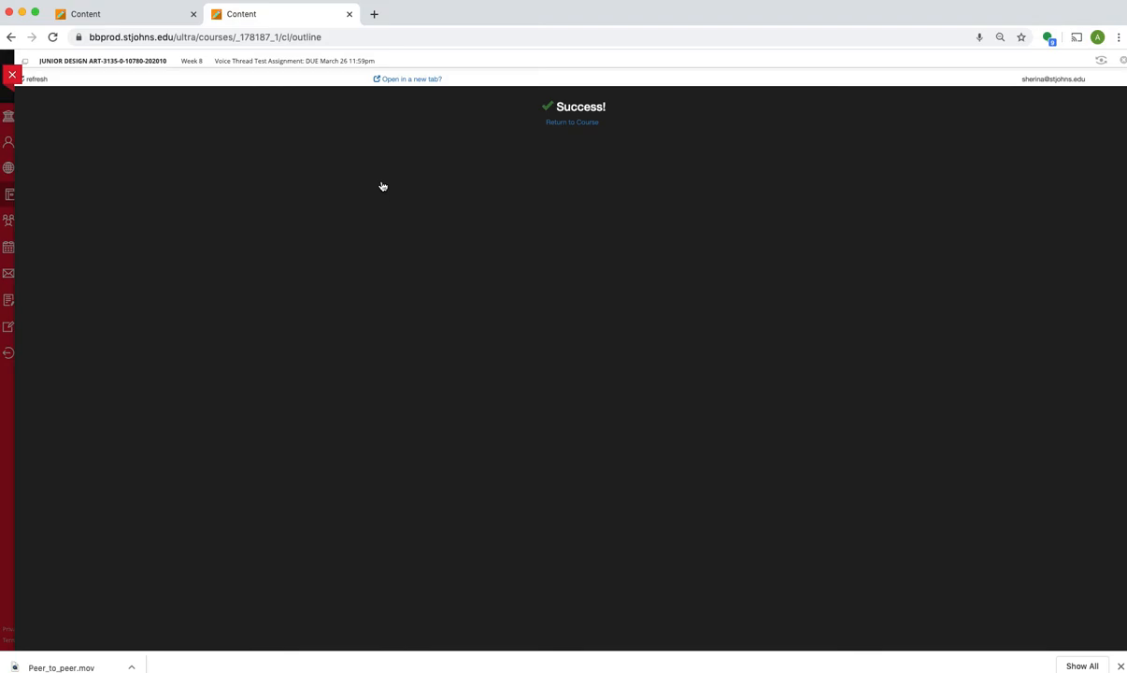
click(385, 193)
click(39, 81)
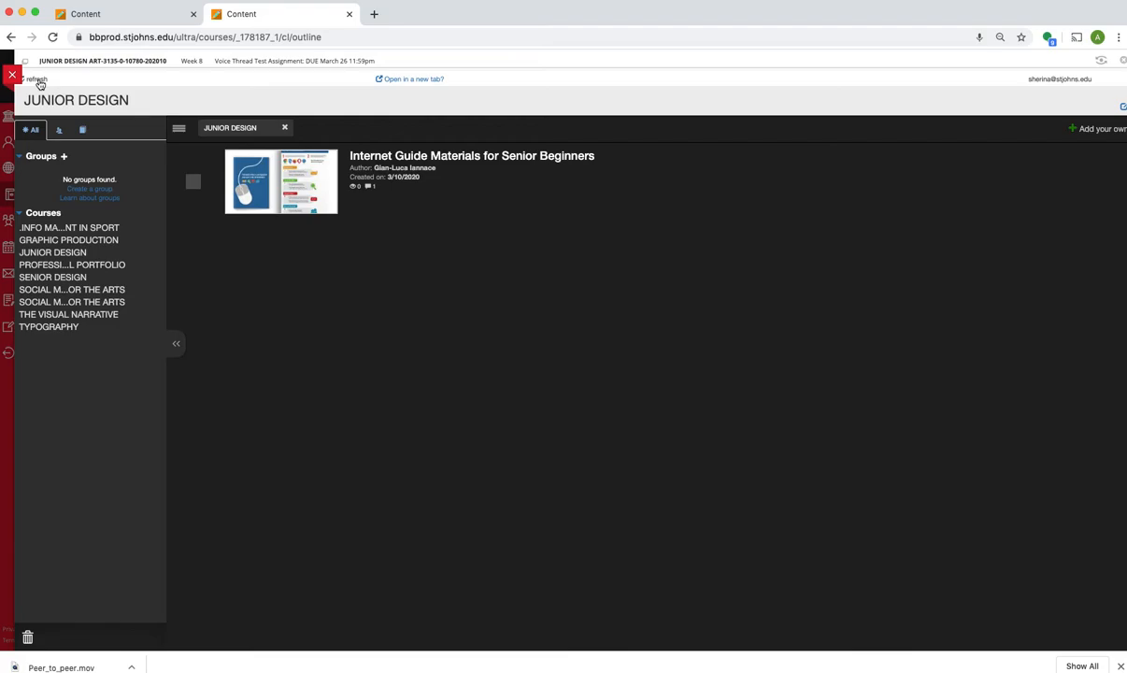
Step: Create a new VoiceThread for JUNIOR DESIGN and add The Neglected Middle PDF from the computer as its media
click(1095, 130)
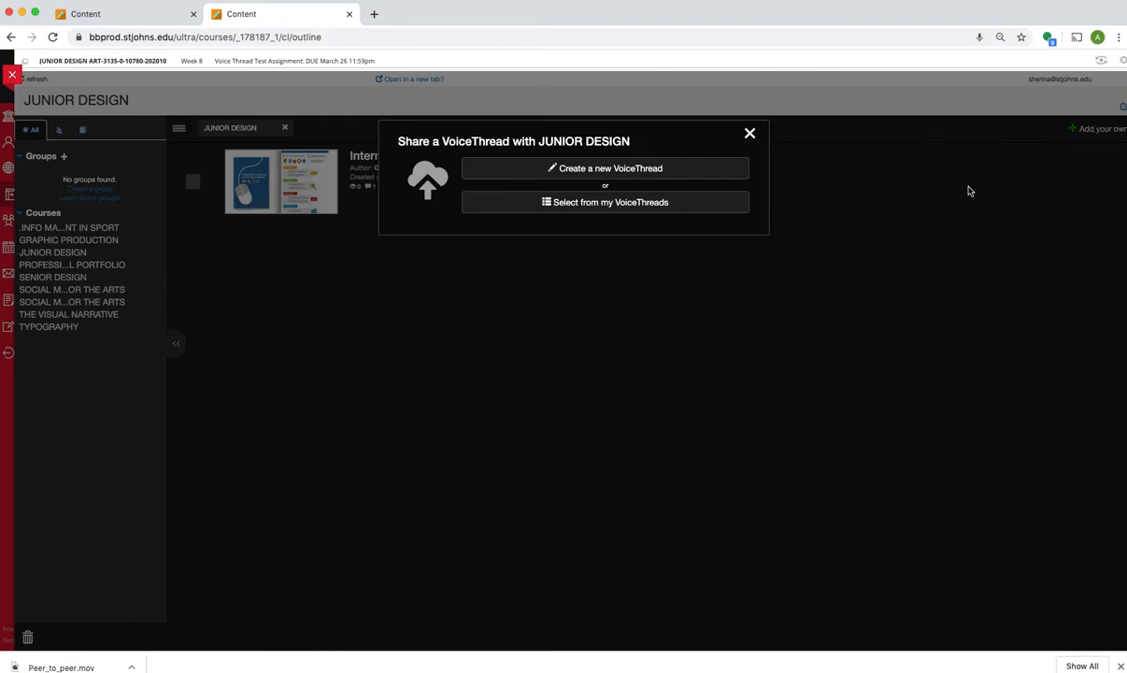
click(605, 171)
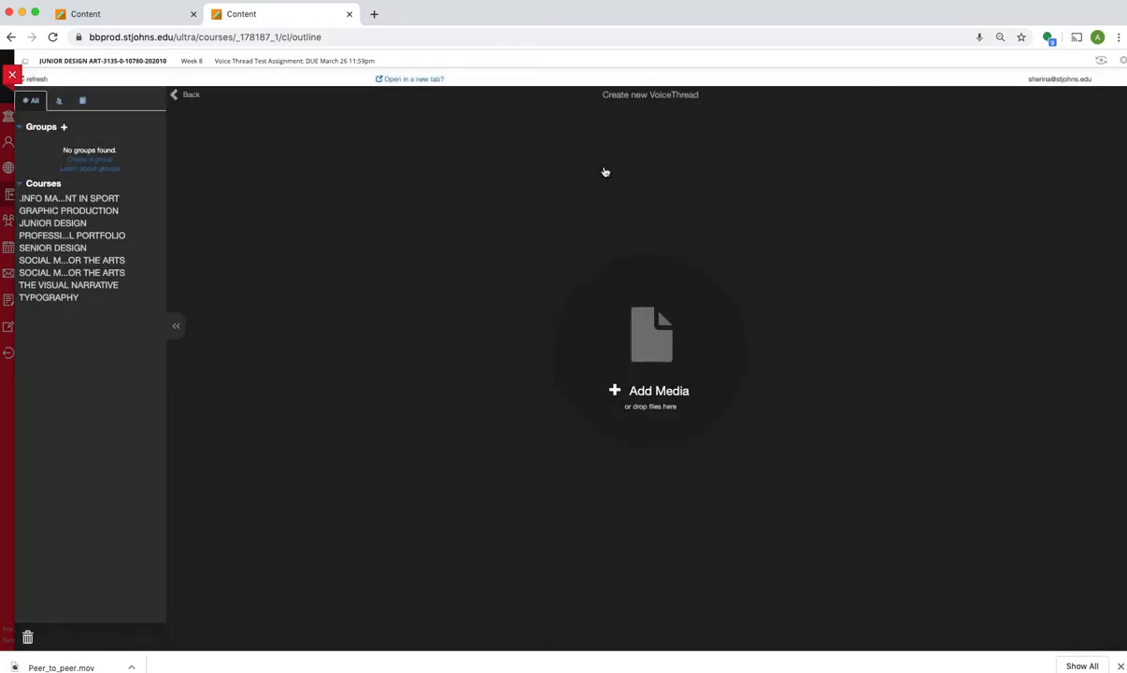
click(657, 353)
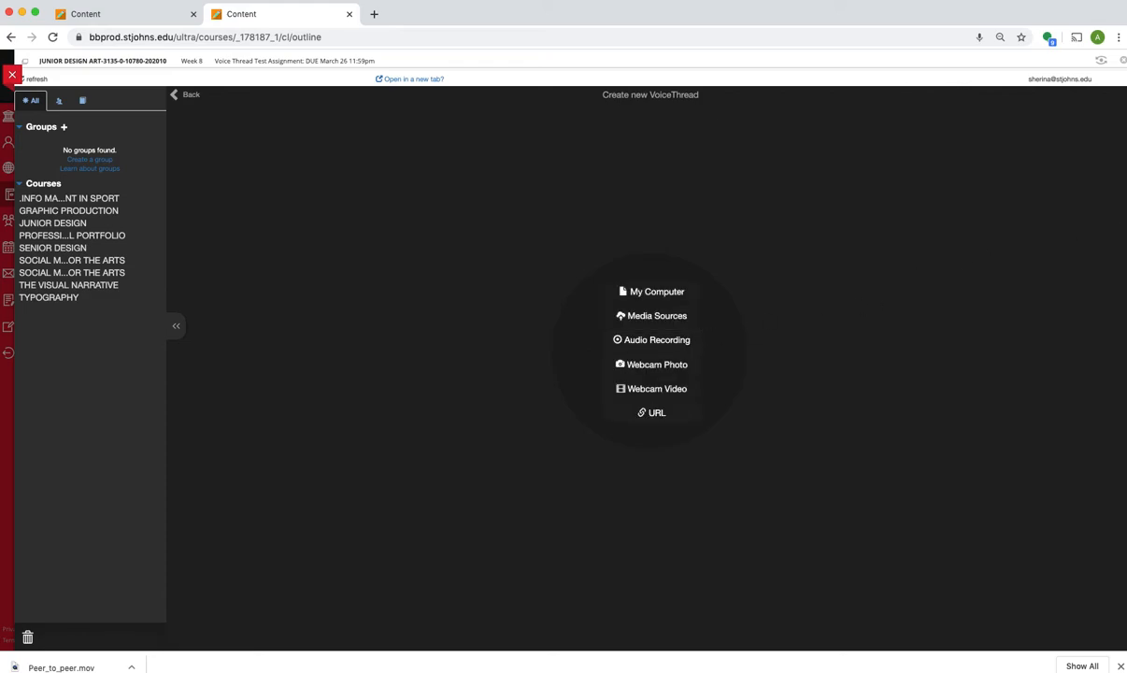
click(1126, 223)
drag(1081, 185, 1126, 187)
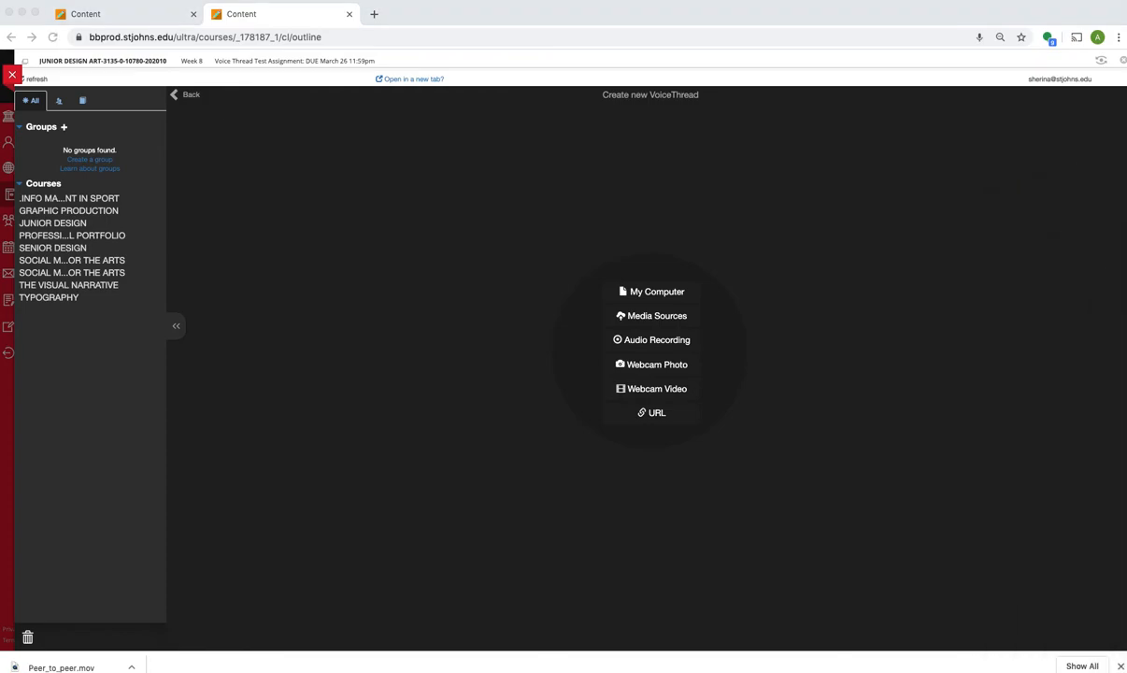
key(super+Tab)
drag(1069, 441, 915, 478)
drag(903, 574, 684, 323)
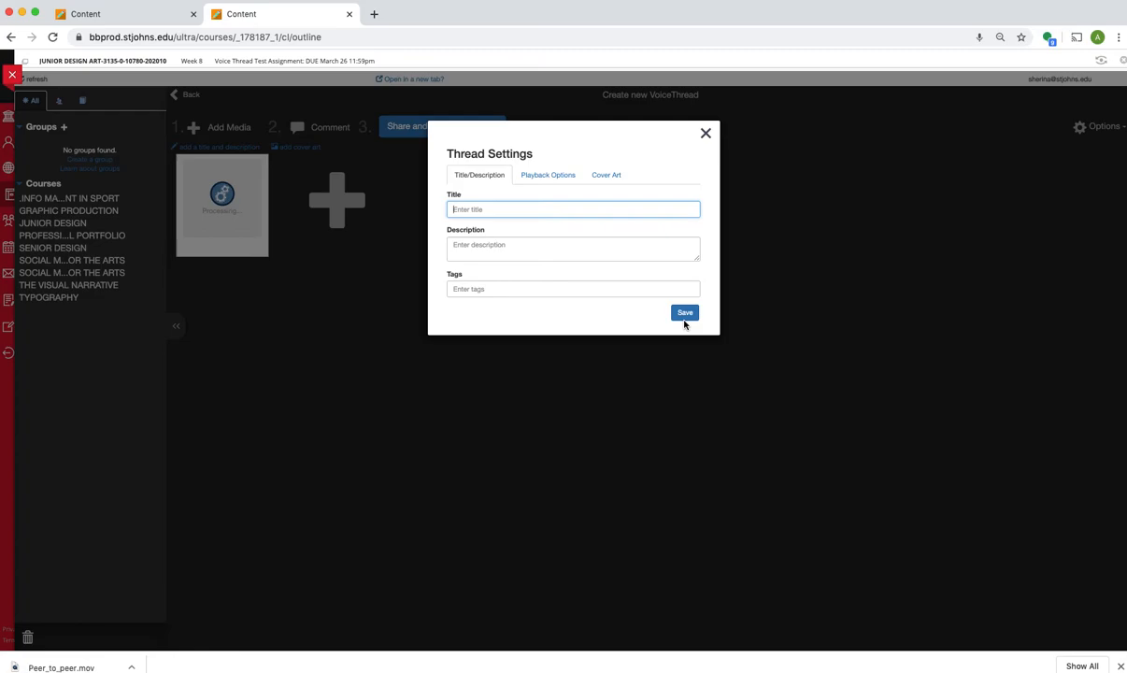
Step: Title the new VoiceThread "PDF Test of VT" and save its thread settings
text(PDF Tex)
text(t of VT)
click(682, 314)
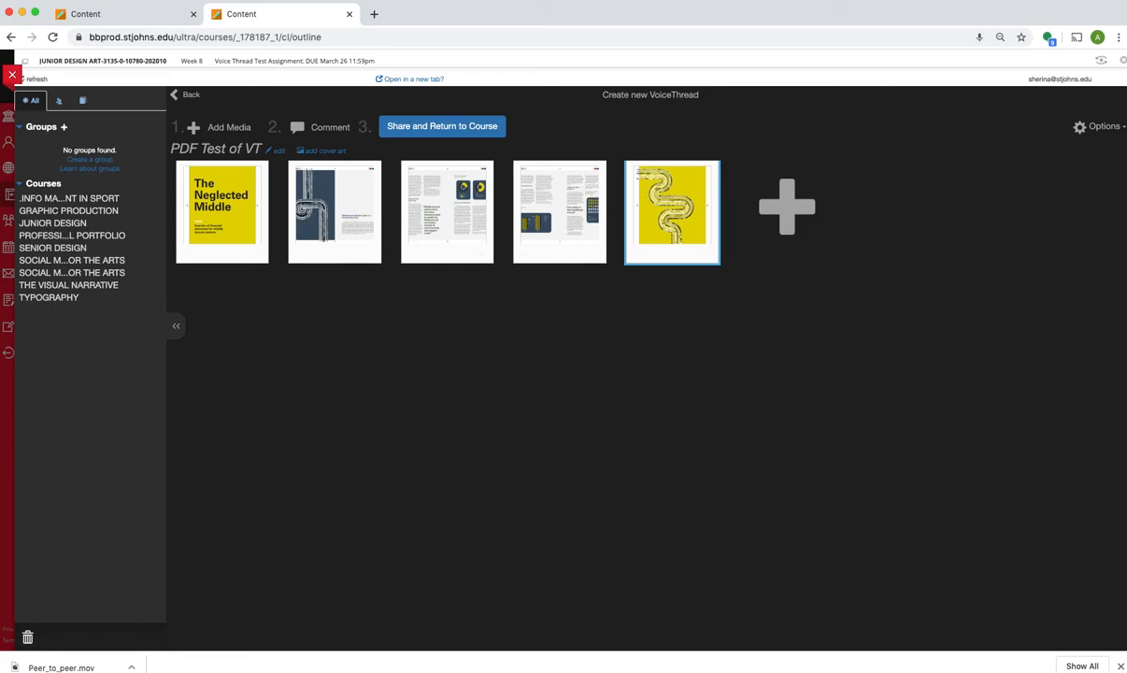
Step: Add infographicseniors[3_8].pdf to the VoiceThread from the Student_Work folder in Documents, Spring2020, Junior_Design
click(787, 208)
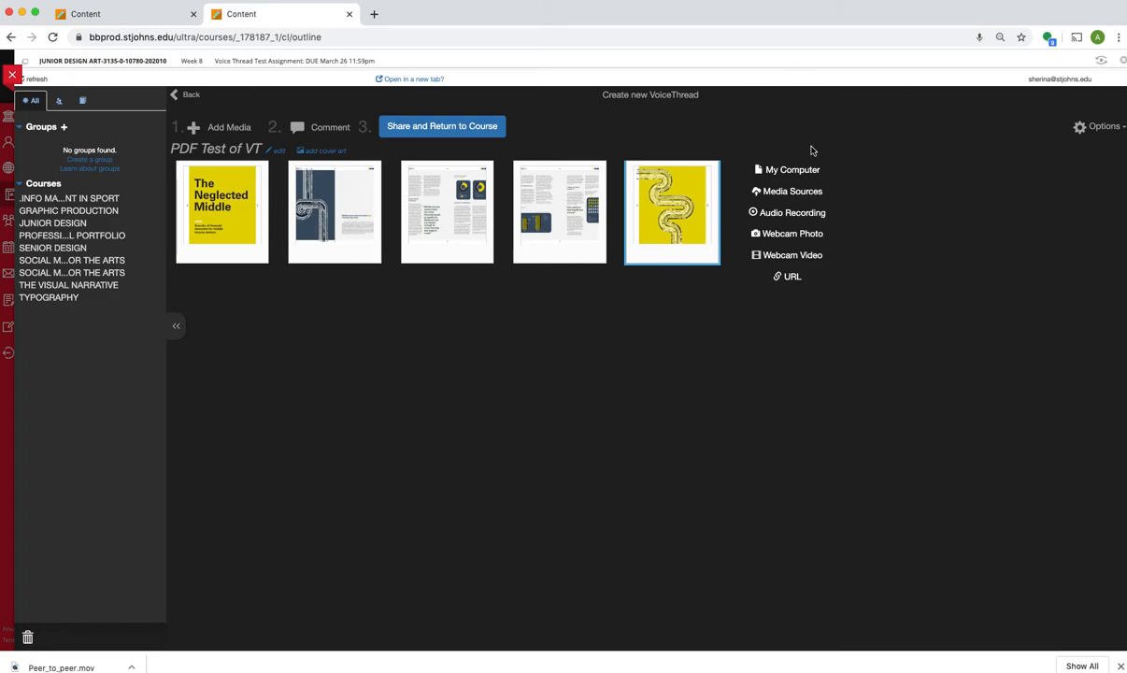
click(793, 170)
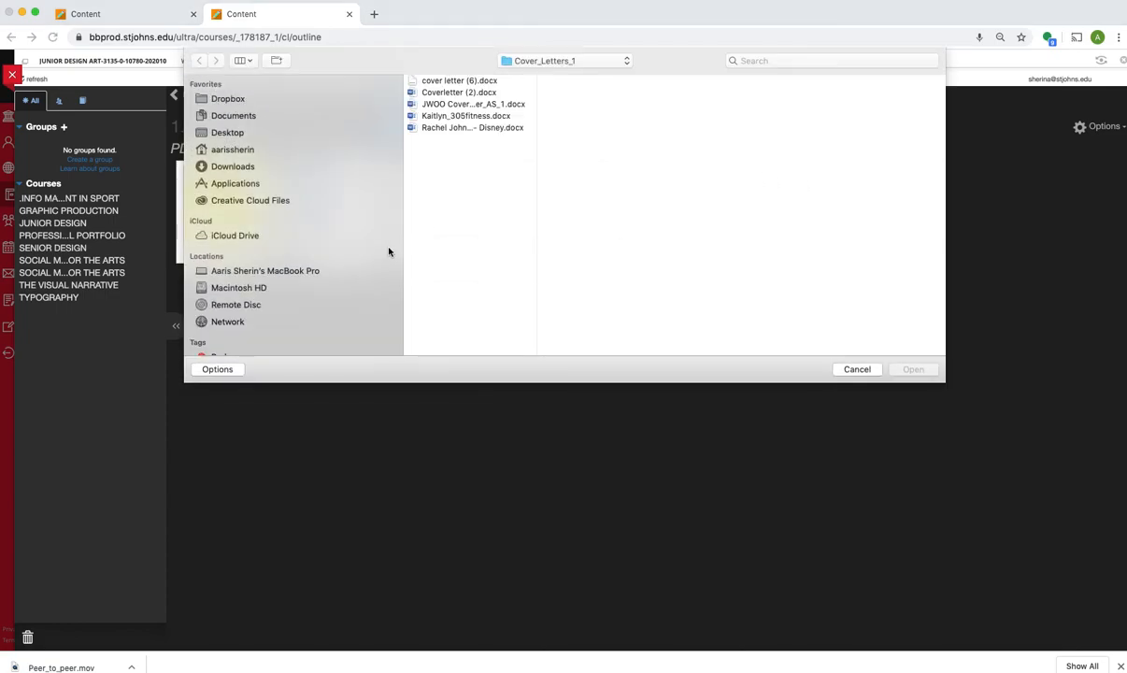
click(260, 118)
click(506, 301)
scroll(505, 306, down, 5)
scroll(505, 306, down, 8)
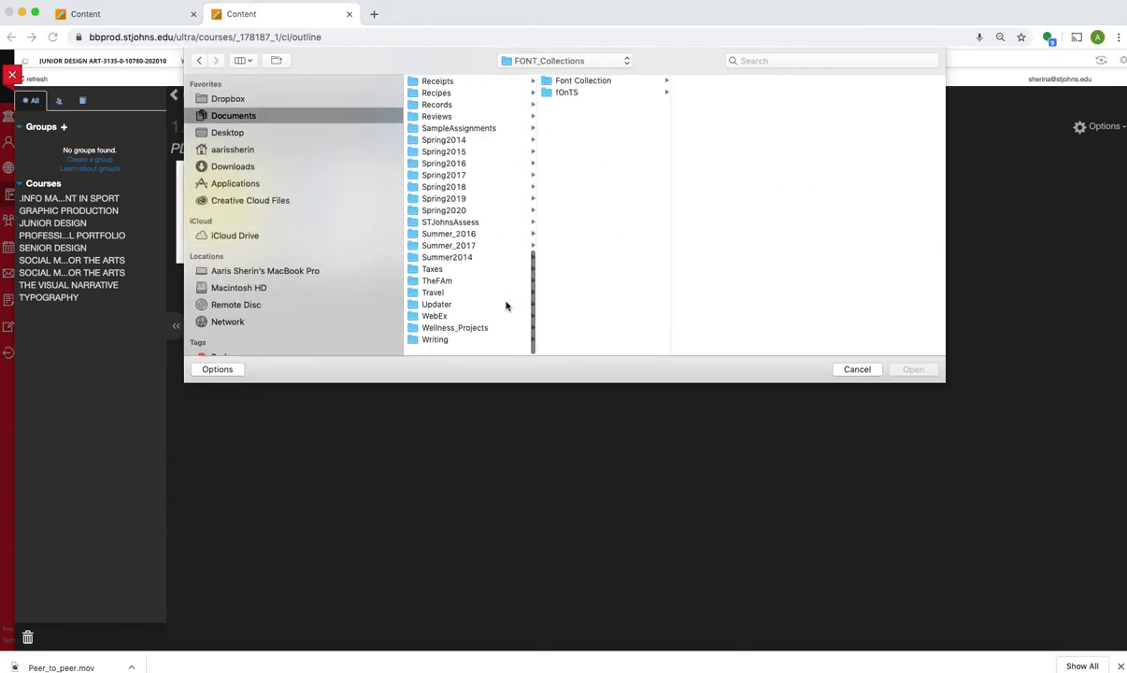
click(475, 221)
click(579, 104)
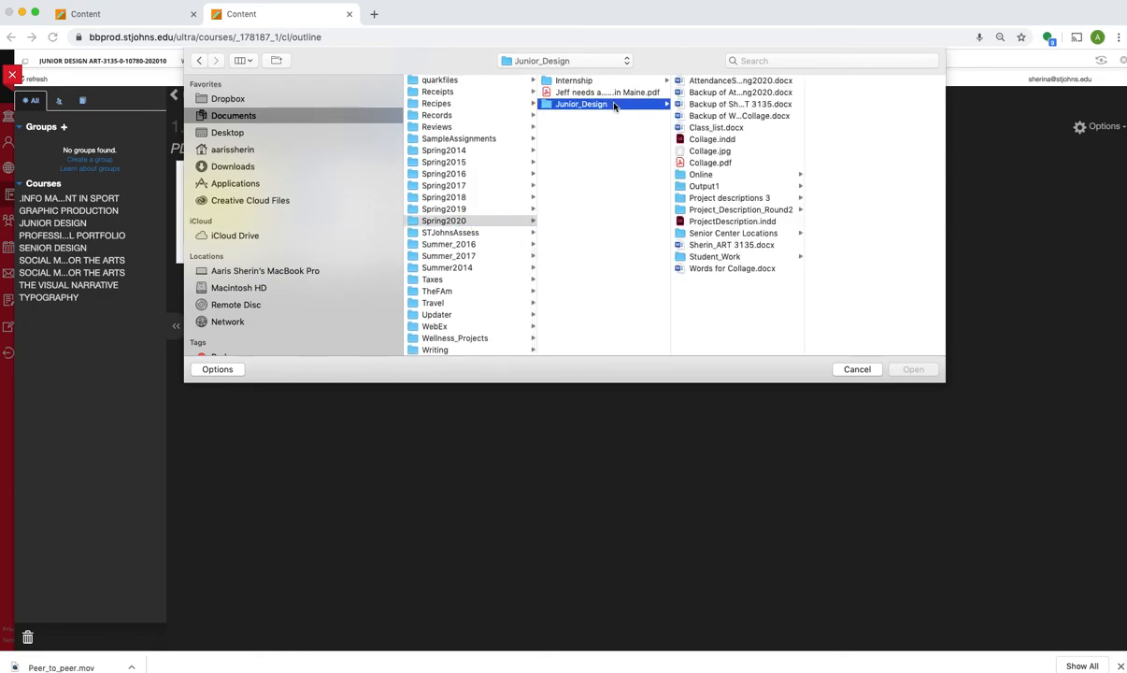
click(727, 256)
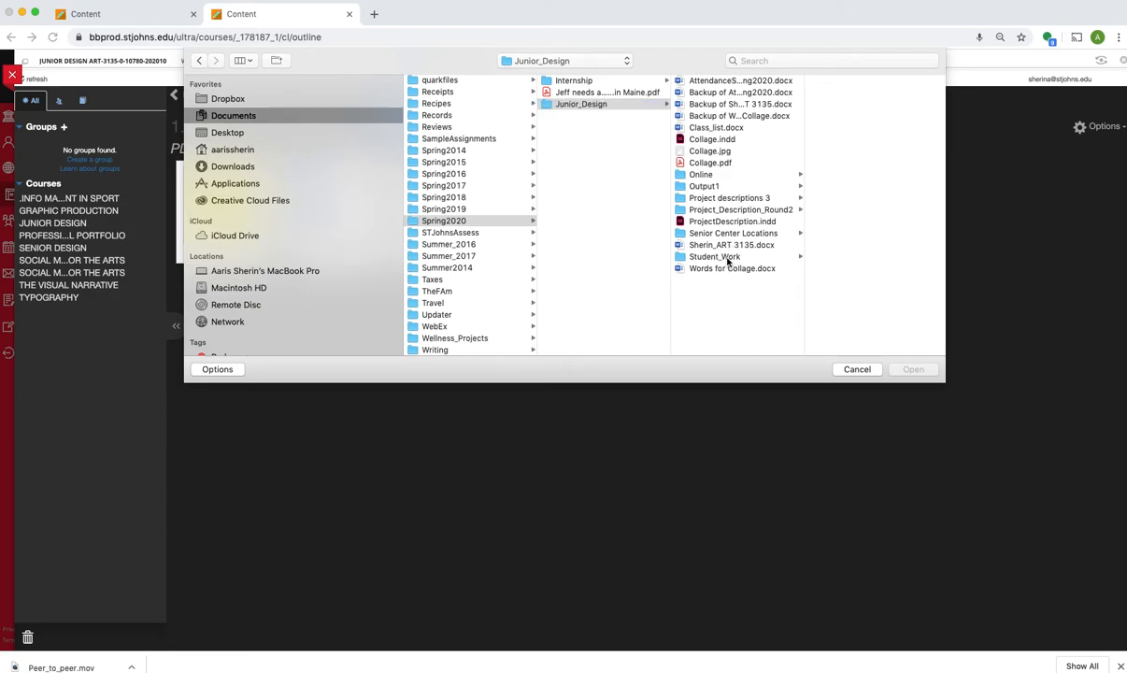
click(821, 129)
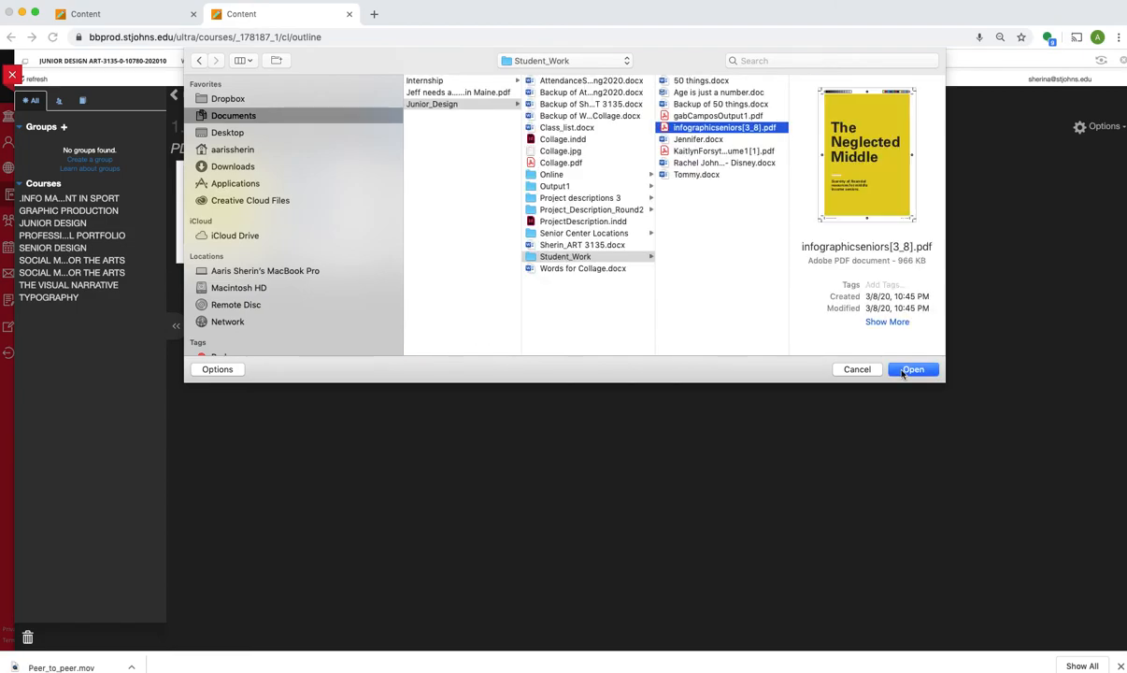
click(903, 370)
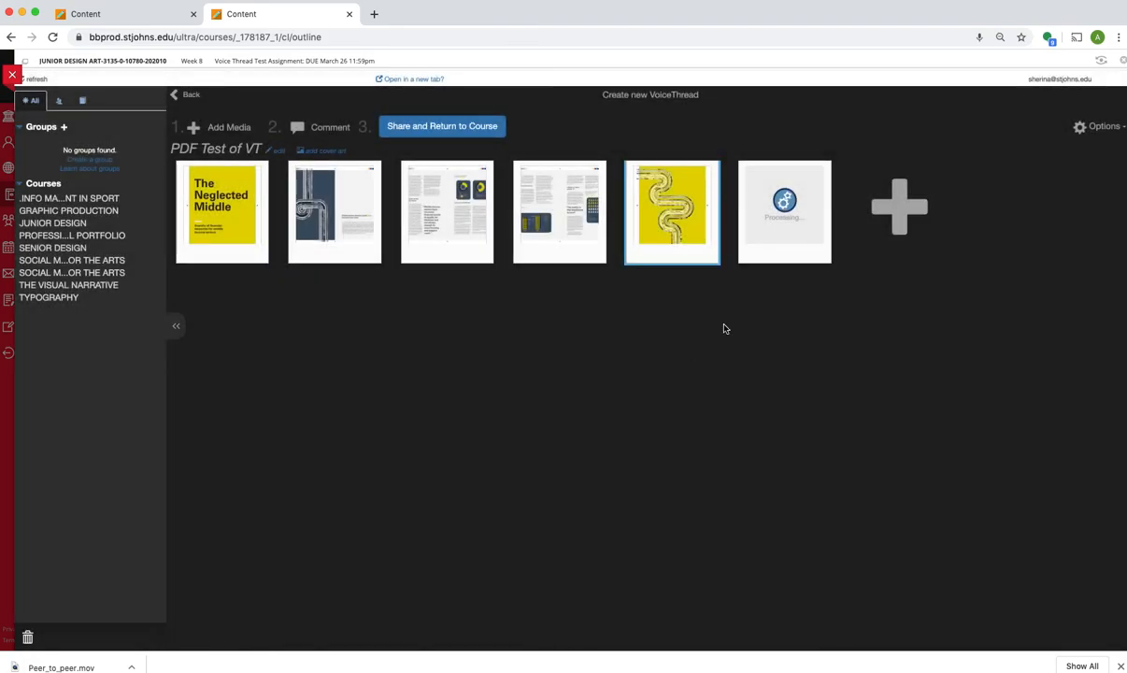
Step: Delete the slide that is still processing and upload another student's Output1 PDF from the Student_Work folder
mouse_move(813, 247)
click(818, 252)
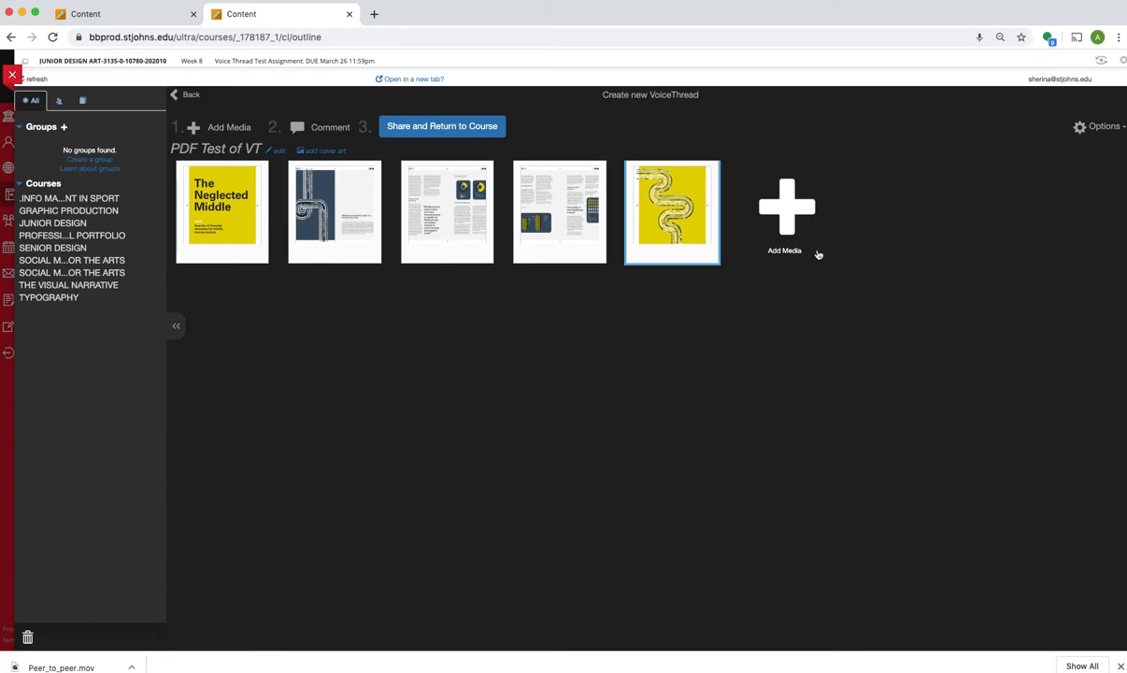
click(784, 209)
click(761, 169)
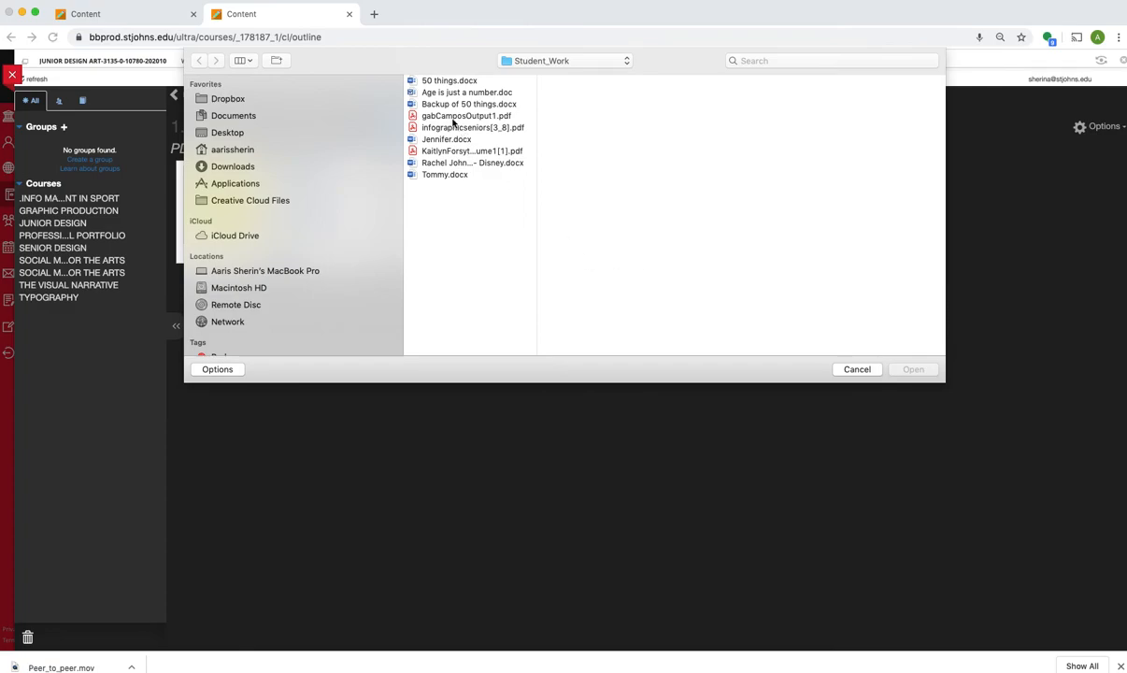
click(457, 116)
click(913, 368)
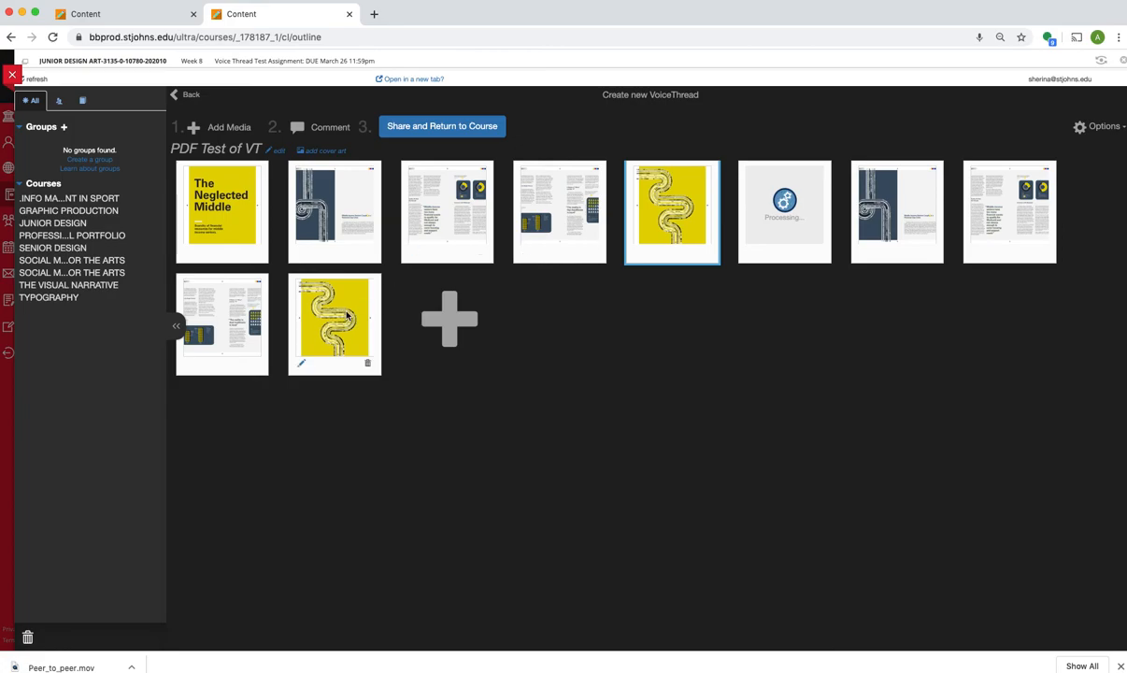
Step: Delete the extra slides one by one so that only the original five Neglected Middle slides are kept
click(817, 251)
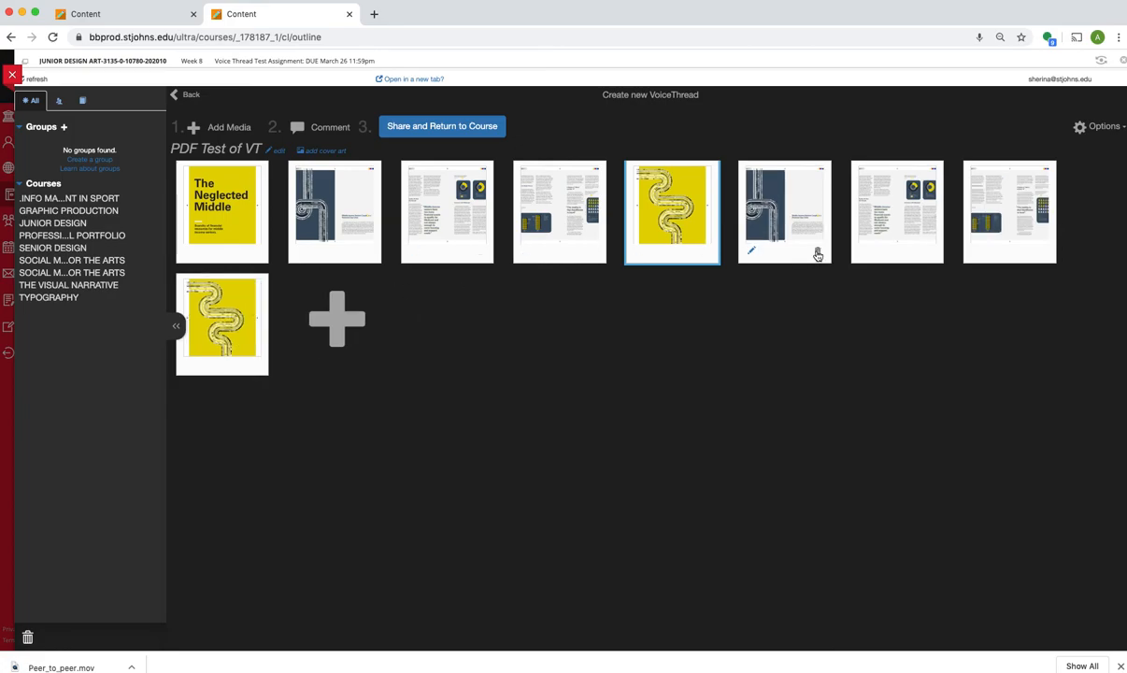
click(817, 252)
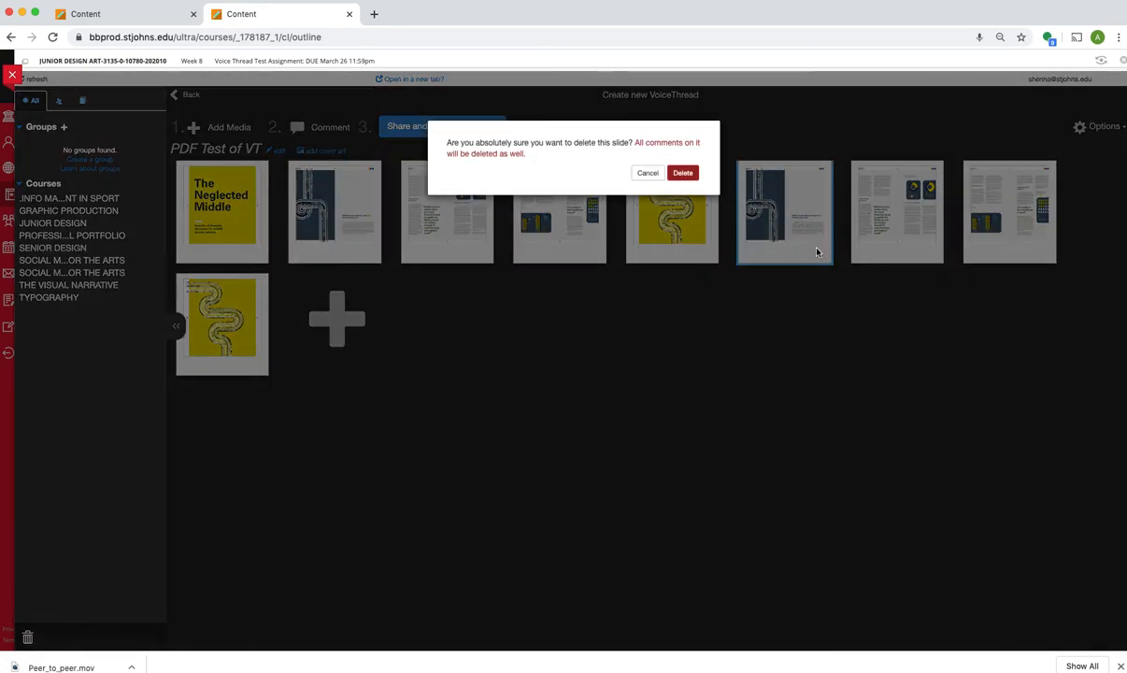
click(681, 174)
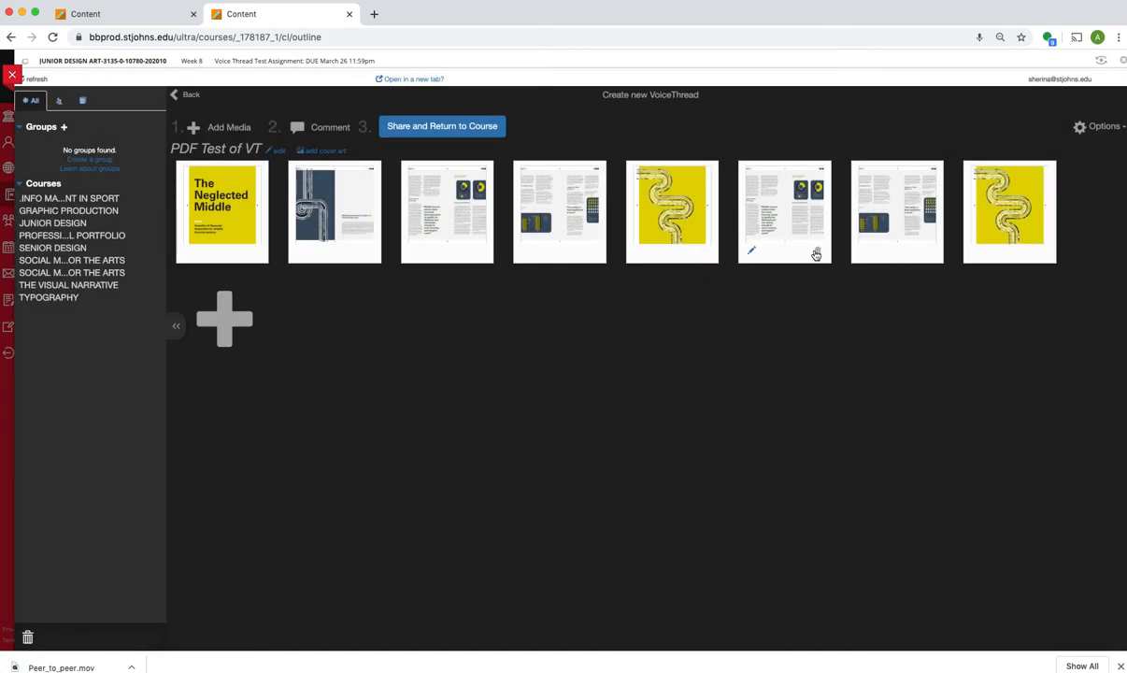
click(817, 252)
click(682, 168)
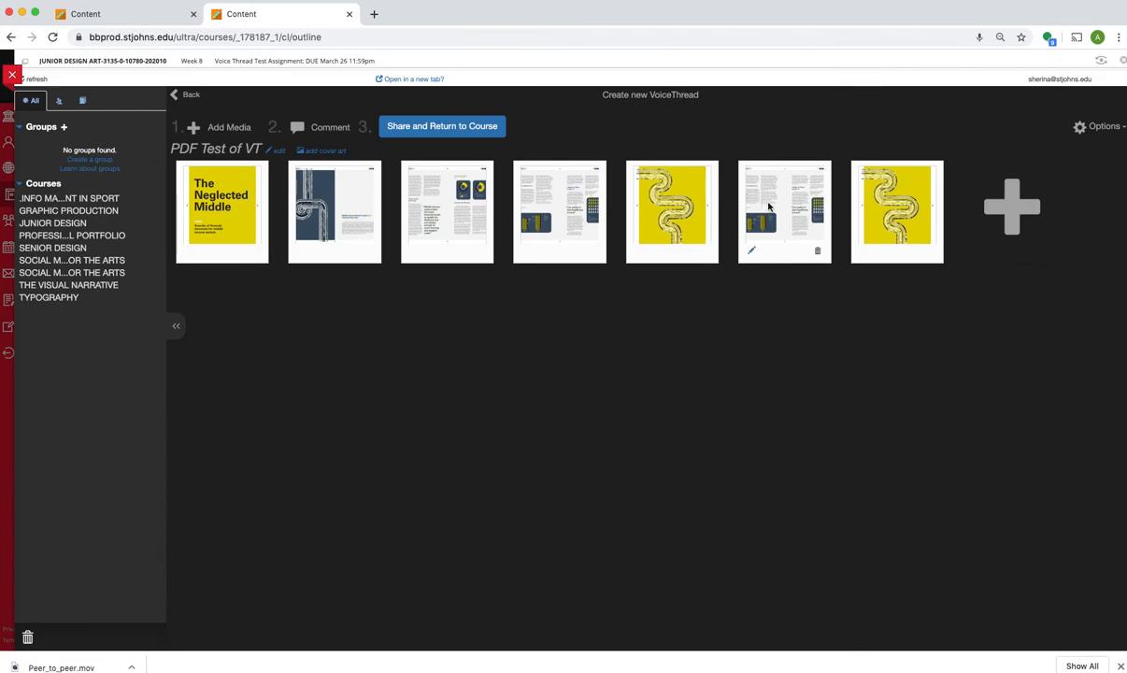
click(817, 251)
click(683, 174)
click(819, 251)
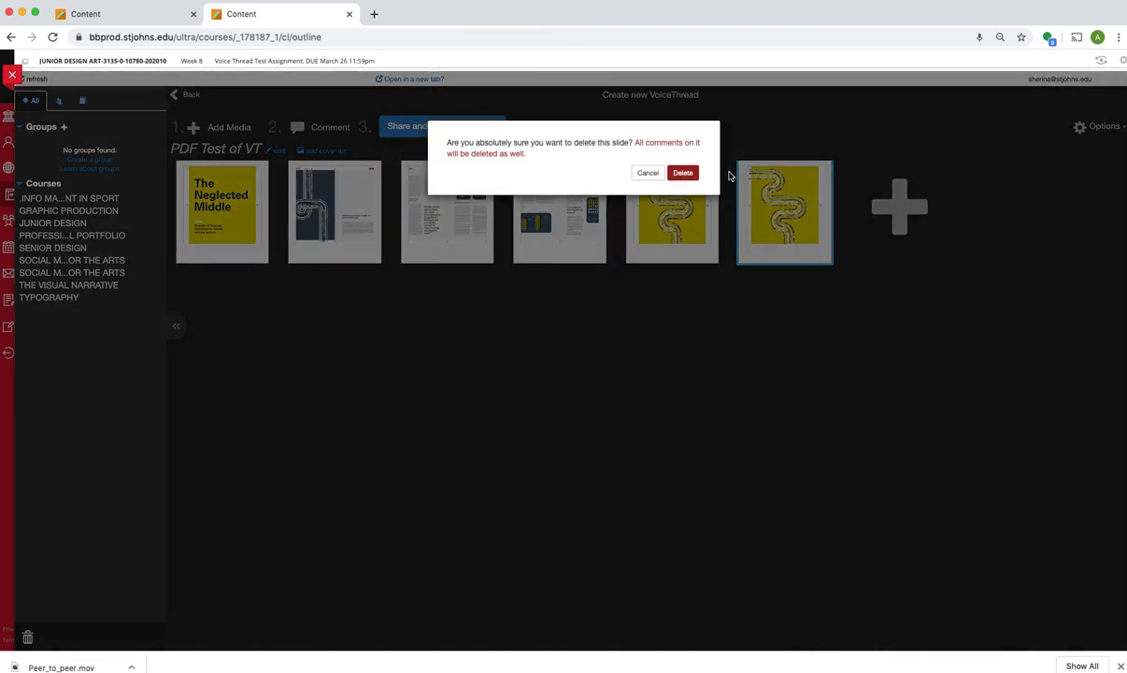
click(683, 173)
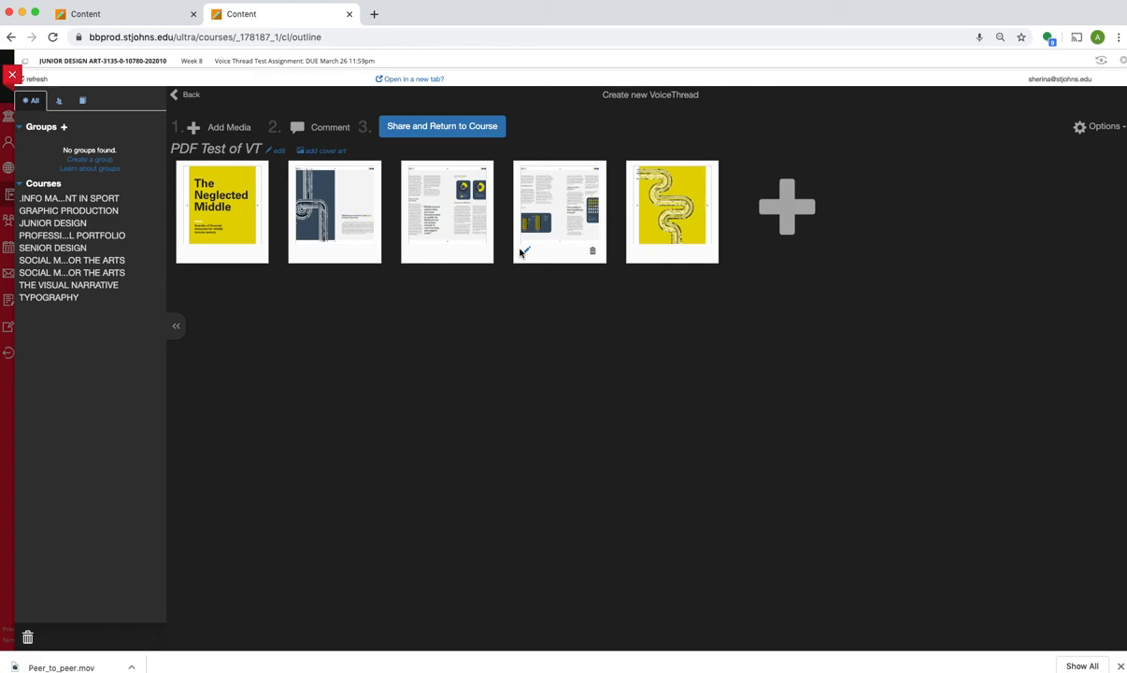
Step: Share and submit the PDF Test of VT thread to JUNIOR DESIGN with the view and comment permission
click(463, 128)
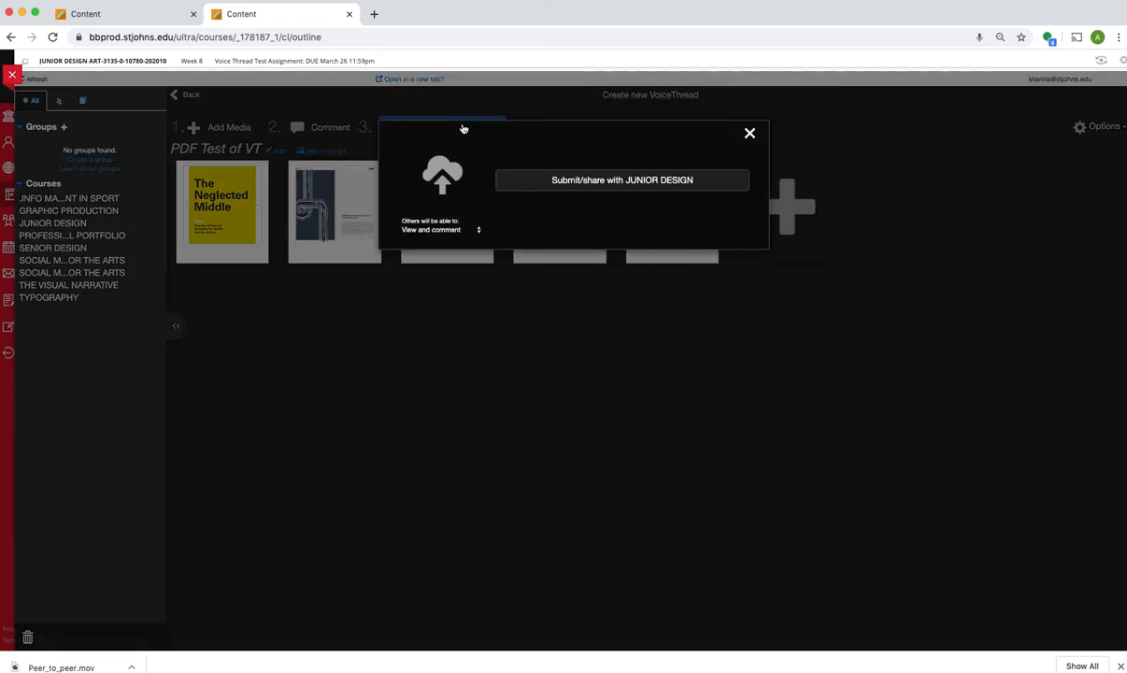
click(614, 183)
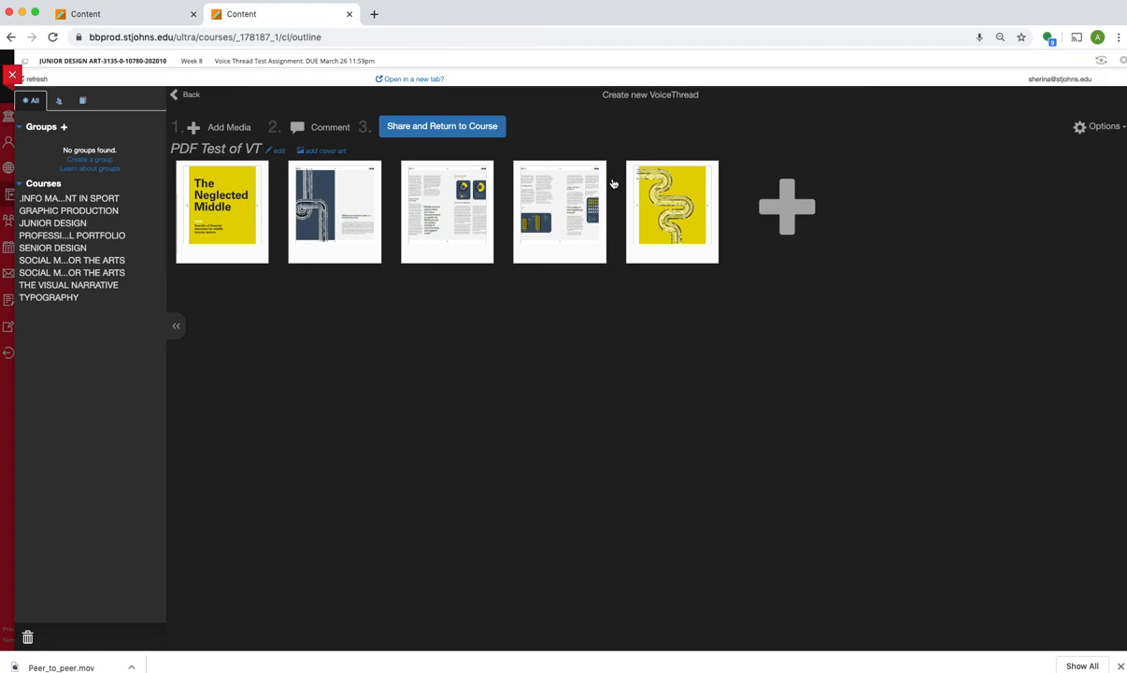
click(464, 129)
click(605, 183)
Step: Return to the JUNIOR DESIGN list of VoiceThreads and open PDF Test of VT
click(174, 94)
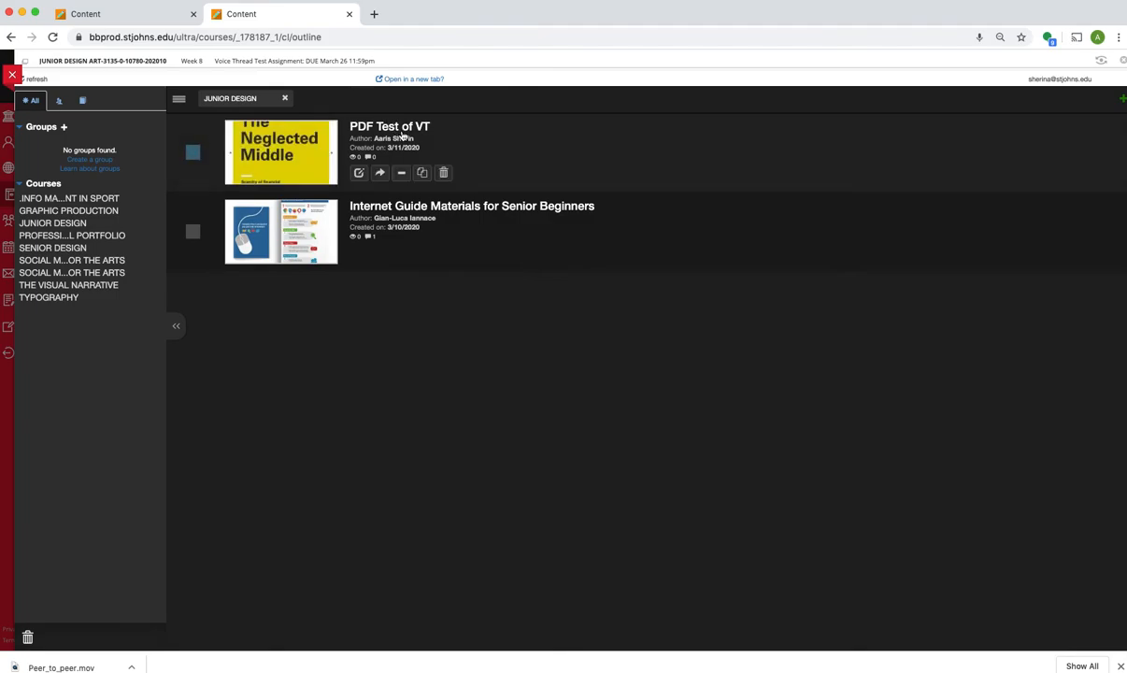
click(314, 152)
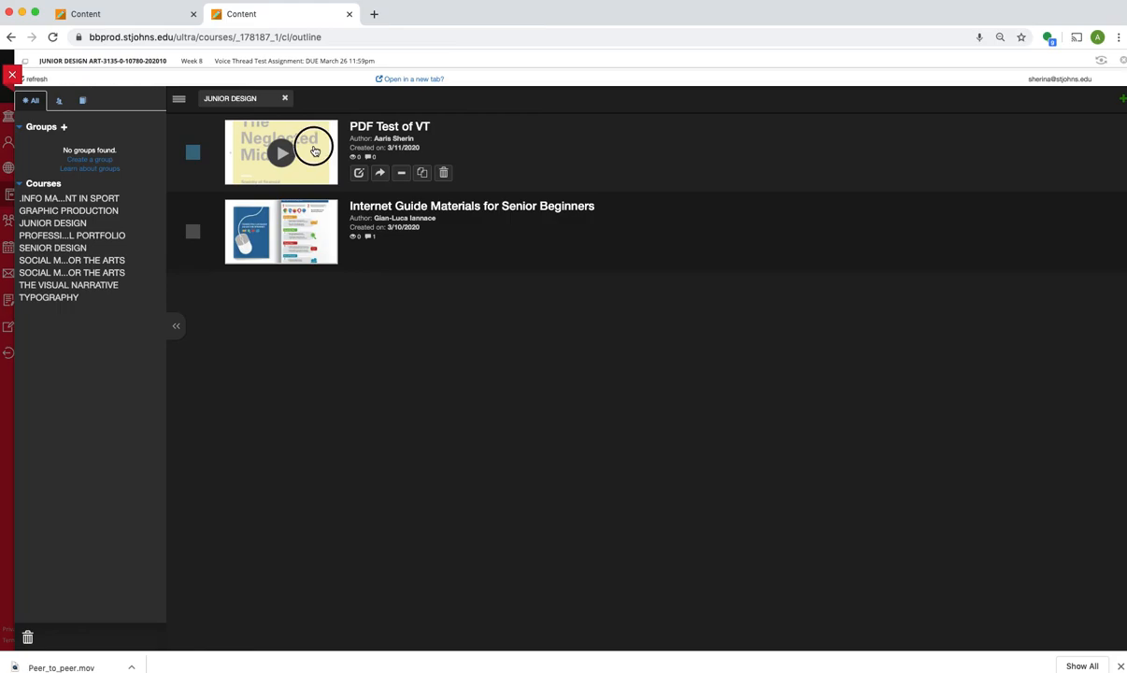